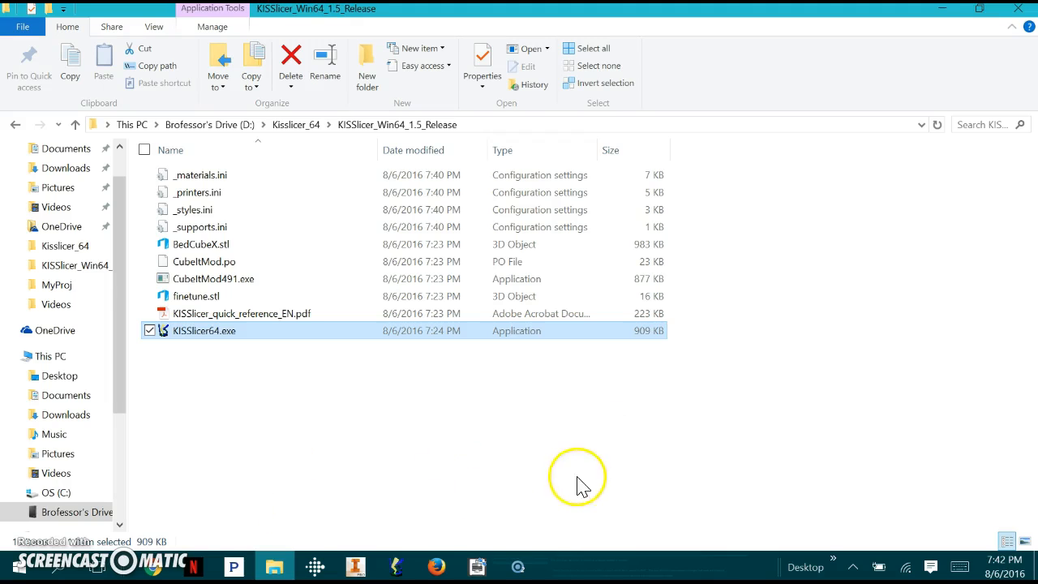
Step: Launch KISSlicer64.exe and select the PLA Cubex Thickness 0.2 material profile
double_click(194, 338)
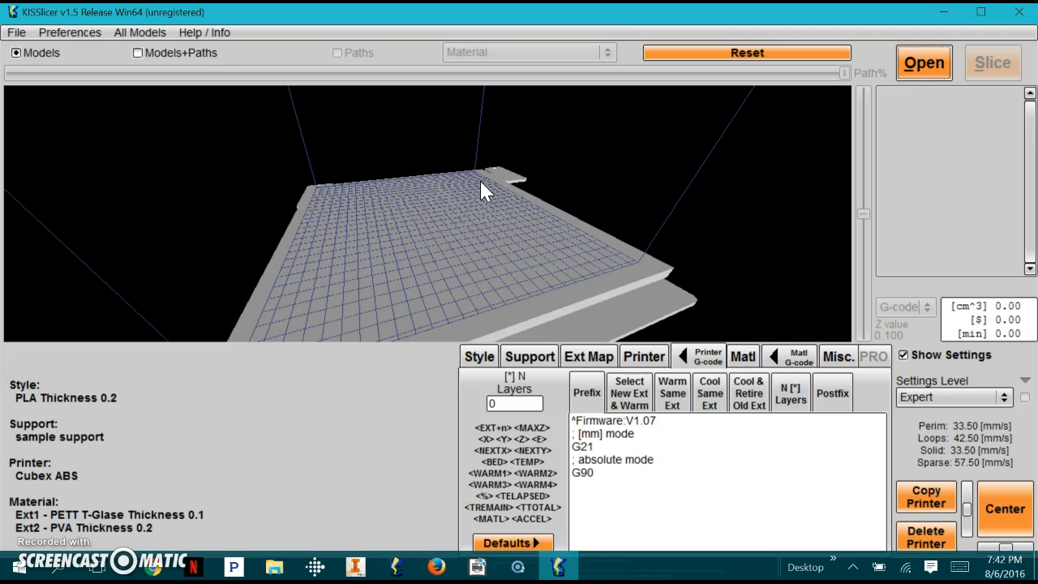
click(751, 362)
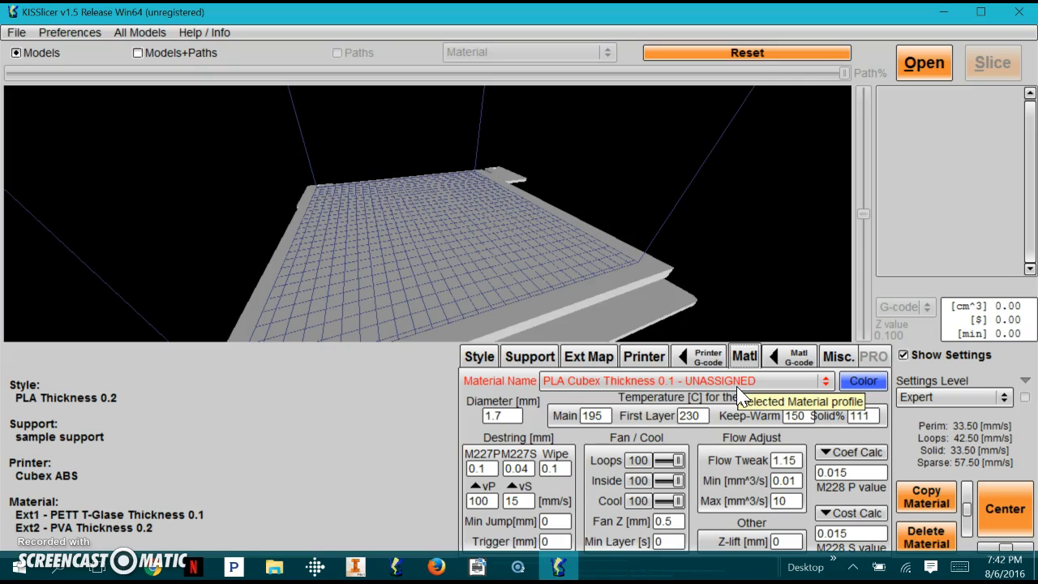
click(739, 394)
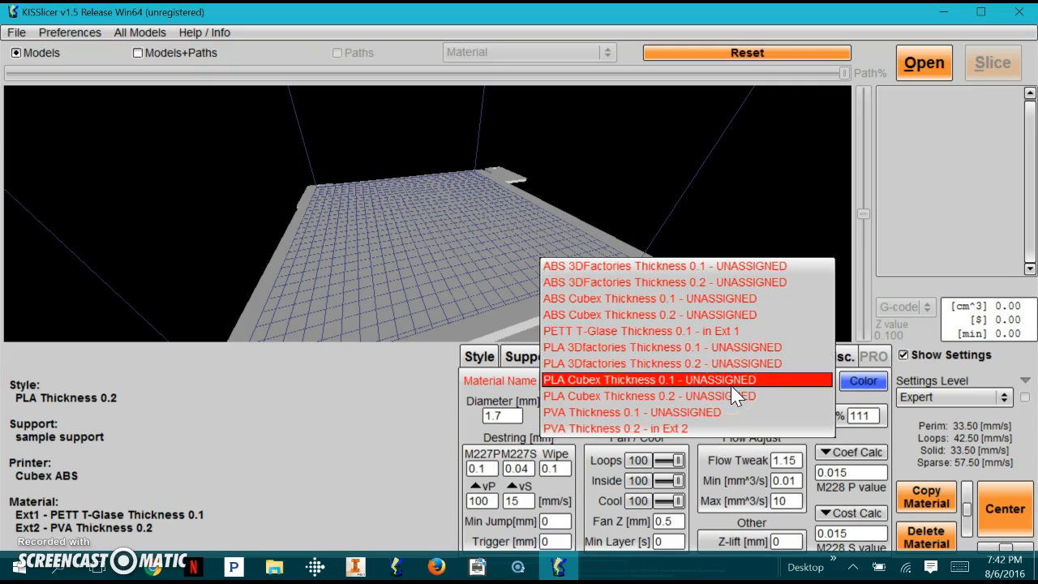
click(712, 396)
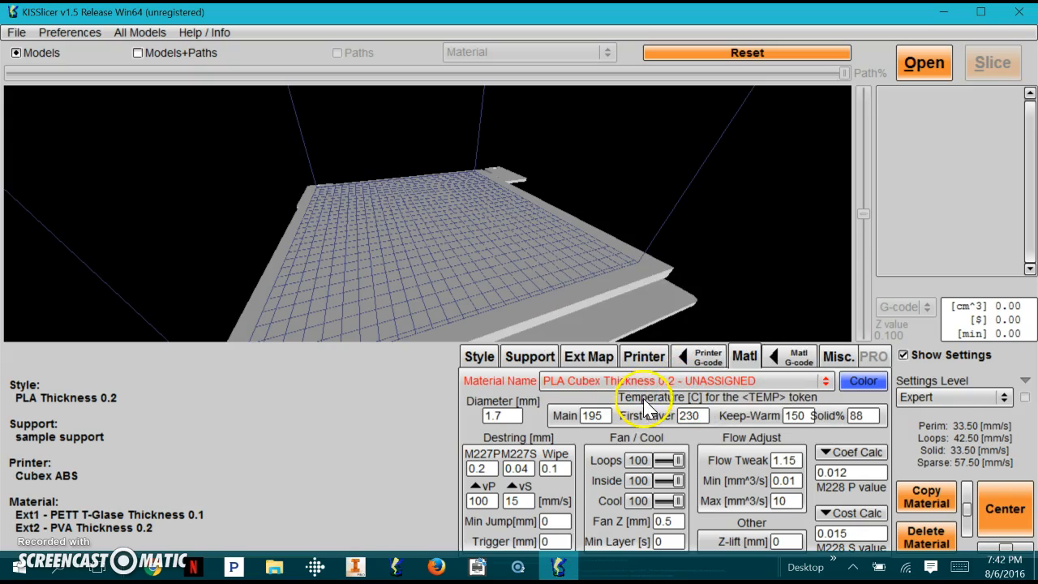
Step: Set the PLA material's diameter to 1.75 mm and its first layer temperature to 220 °C
click(507, 415)
text(5)
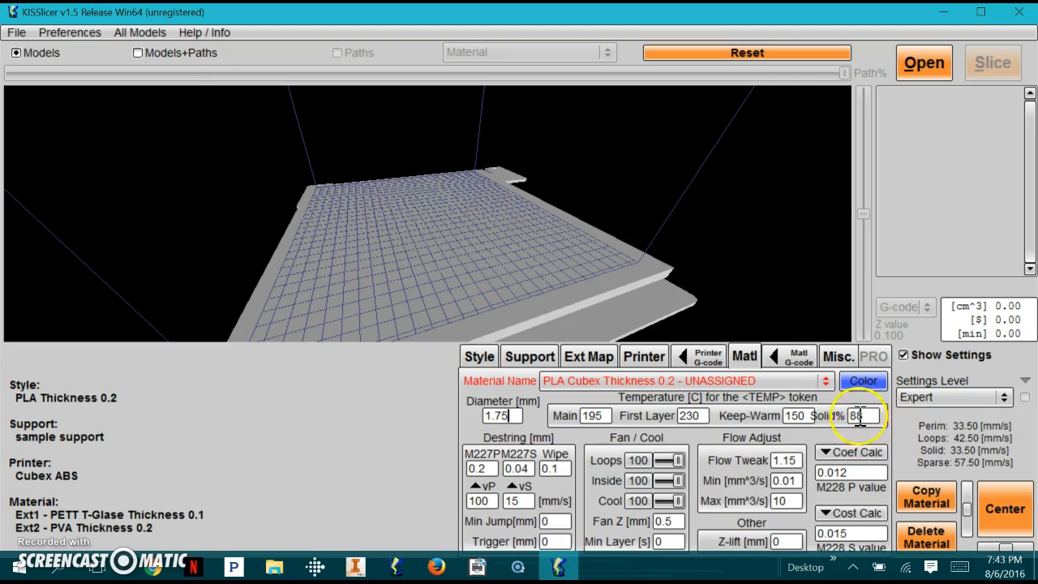
mouse_move(867, 417)
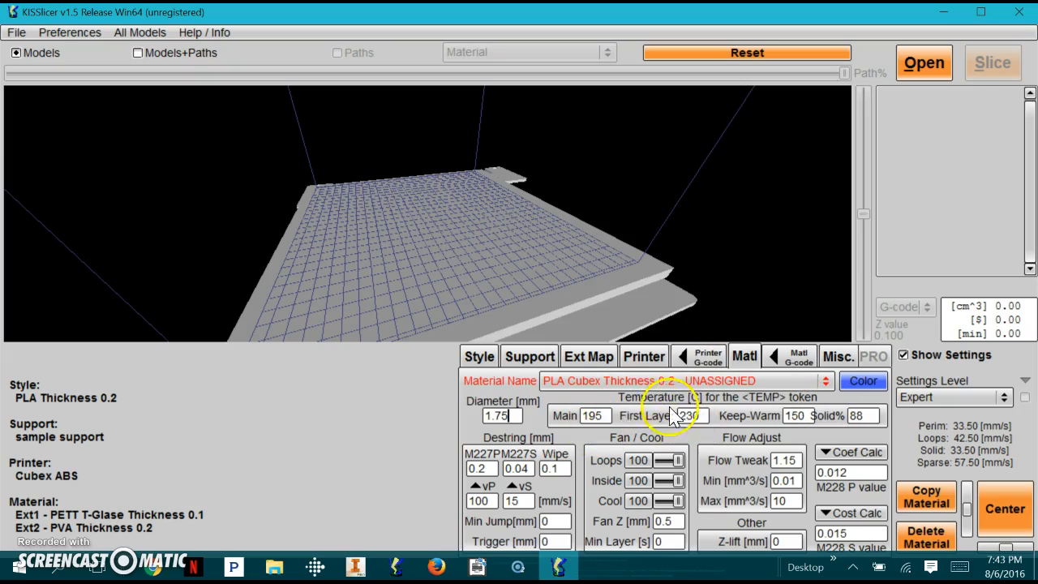
click(691, 416)
key(BackSpace)
text(2)
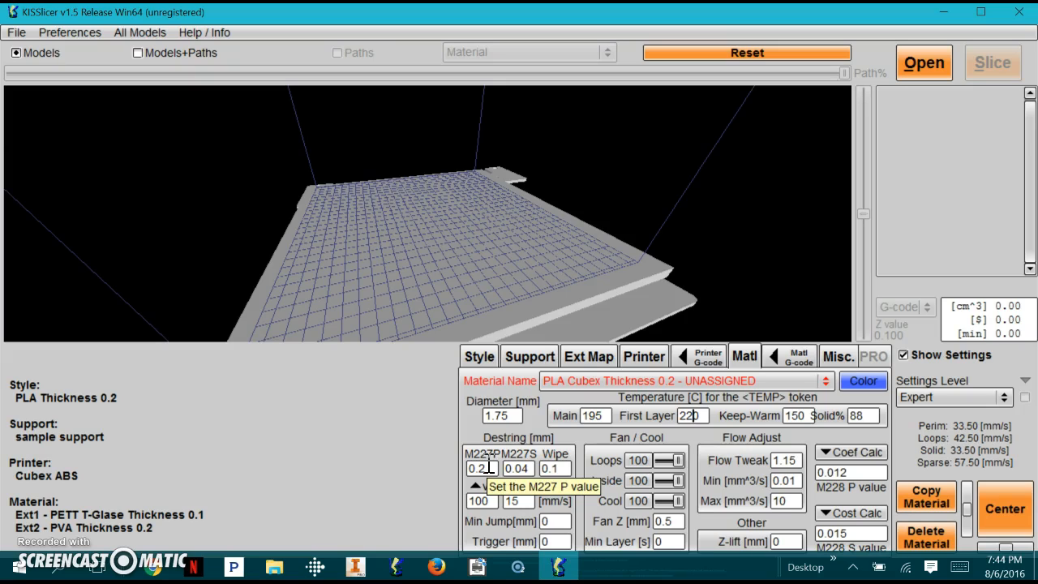
Step: Show the material settings in the older KISSlicer and arrange its window side by side with the v1.5 window
click(397, 567)
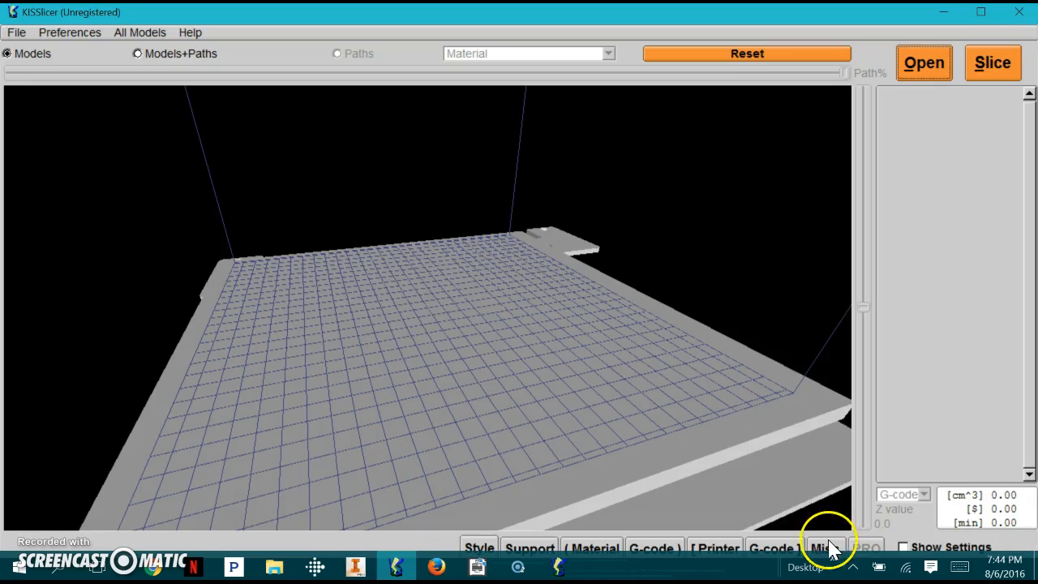
click(903, 547)
click(596, 347)
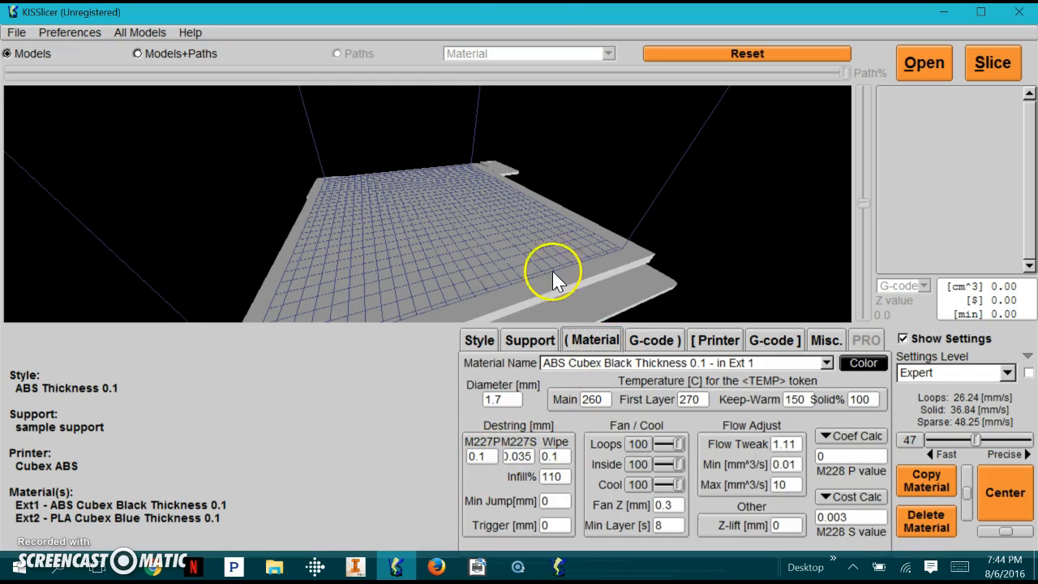
drag(503, 16, 8, 85)
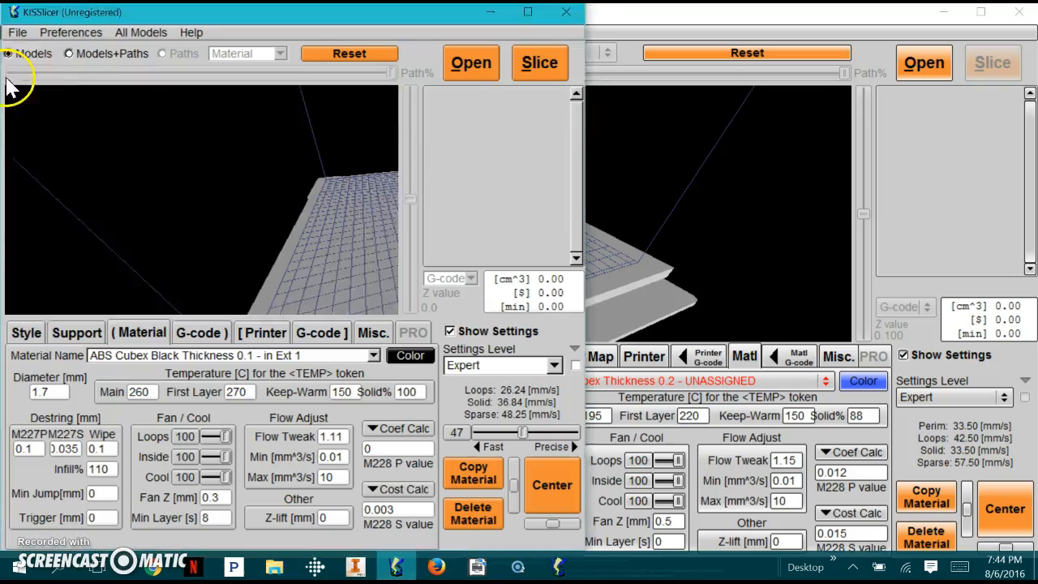
click(741, 184)
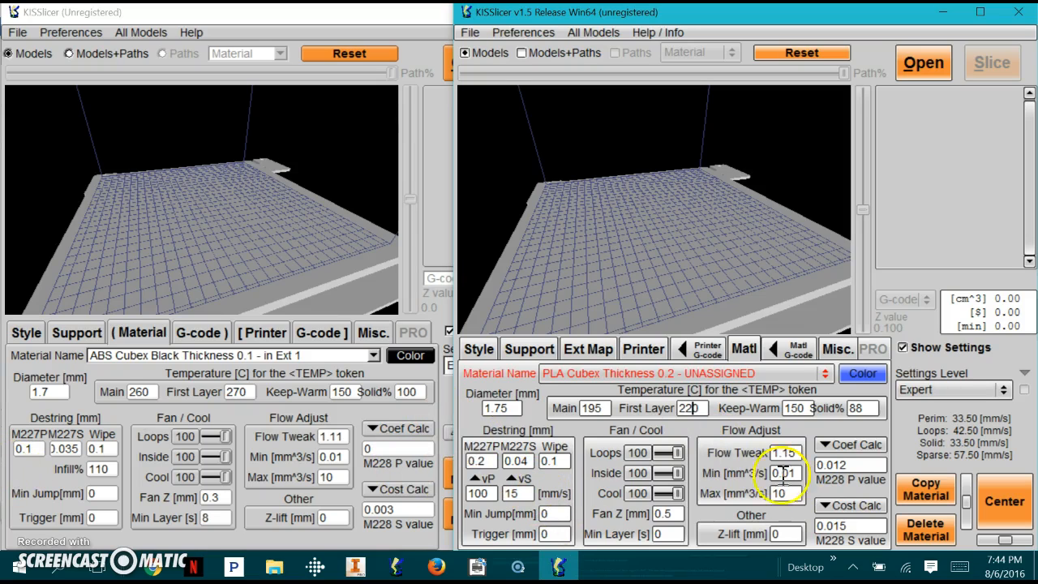
Step: In the v1.5 material's destring settings, set M227 P to 0.1 and M227 S to 0.035
double_click(487, 460)
click(494, 465)
key(BackSpace)
text(1)
click(523, 460)
text(35)
click(525, 494)
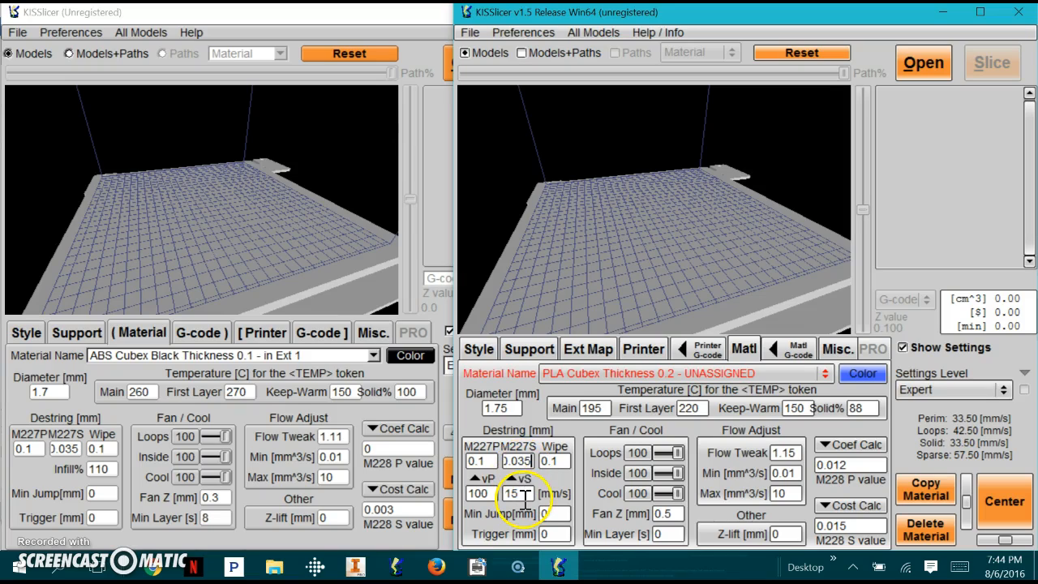
click(556, 513)
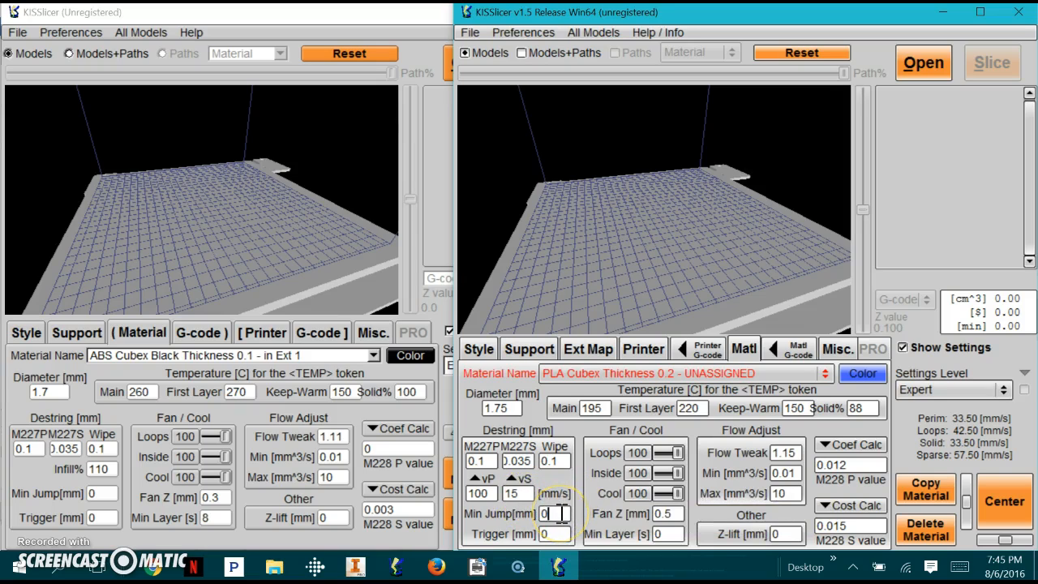
click(477, 493)
Step: Set the PLA material's Fan Z to 0.3 mm and its Flow Tweak to 1.11
click(680, 513)
key(BackSpace)
text(3)
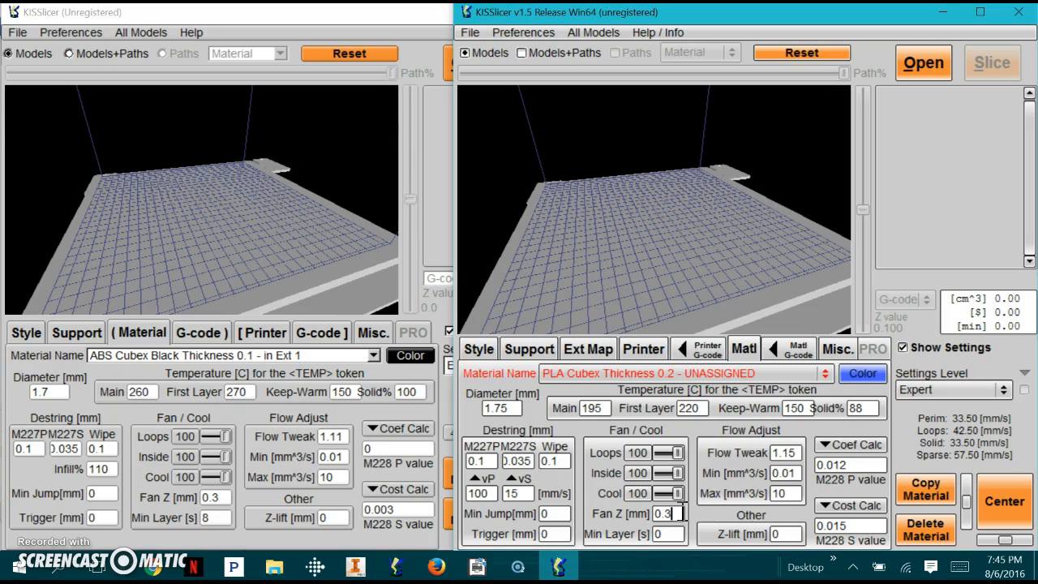
click(791, 457)
key(BackSpace)
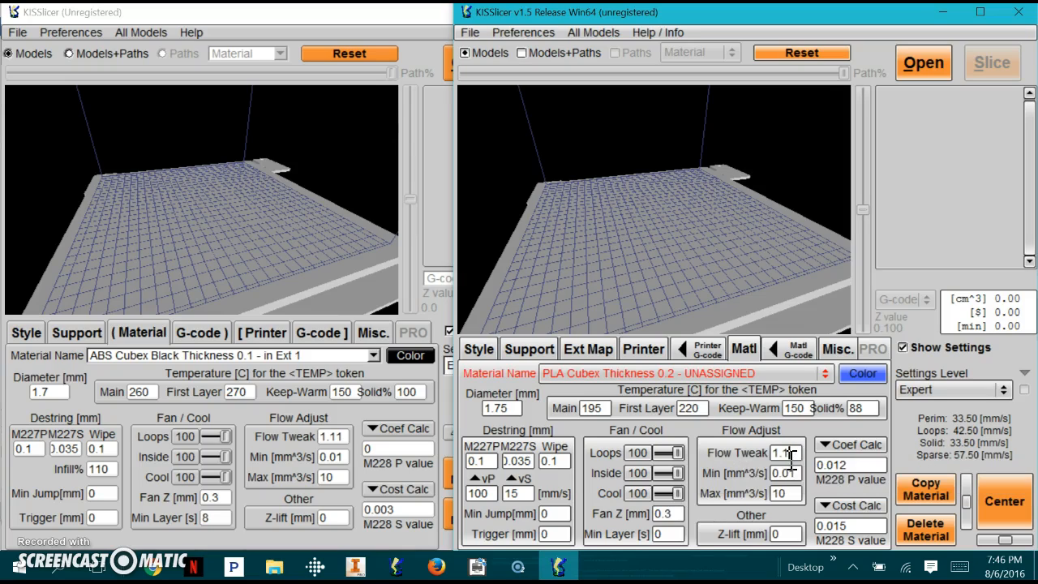
text(2)
click(793, 456)
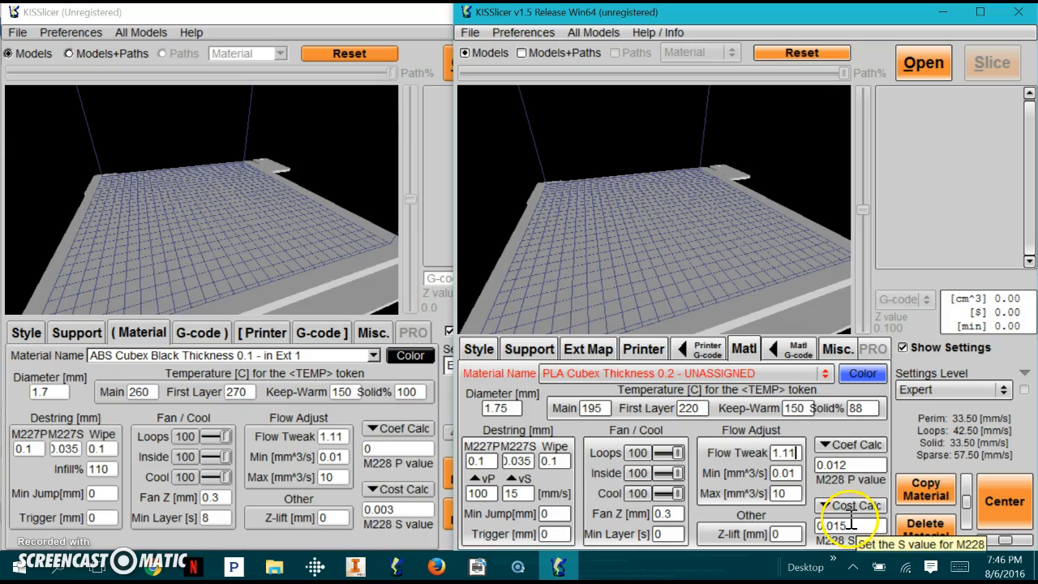
Step: Check the material's M228 P, M228 S and Solid% values, along with the material G-code and miscellaneous settings
click(877, 464)
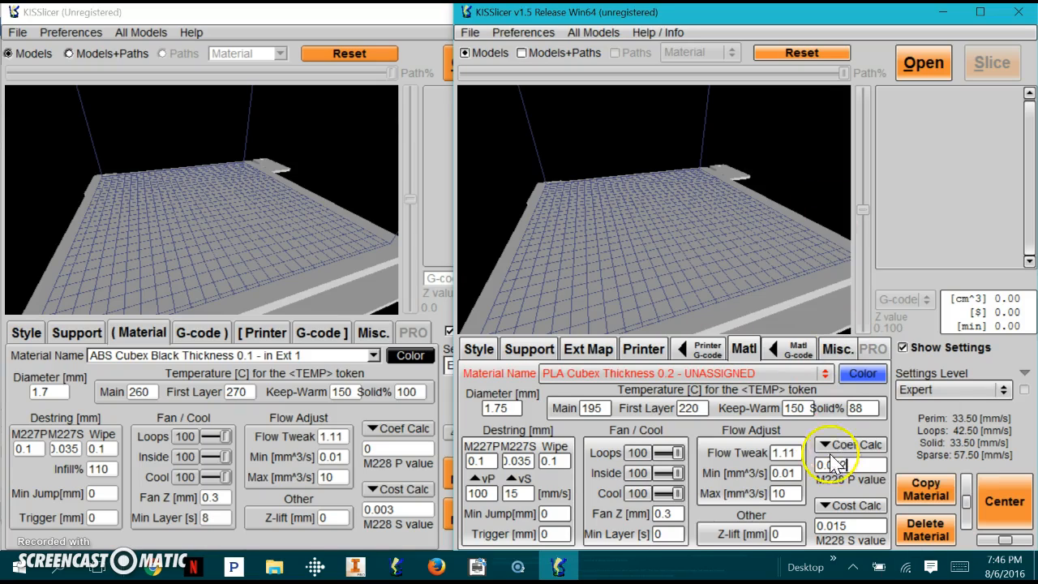
click(868, 526)
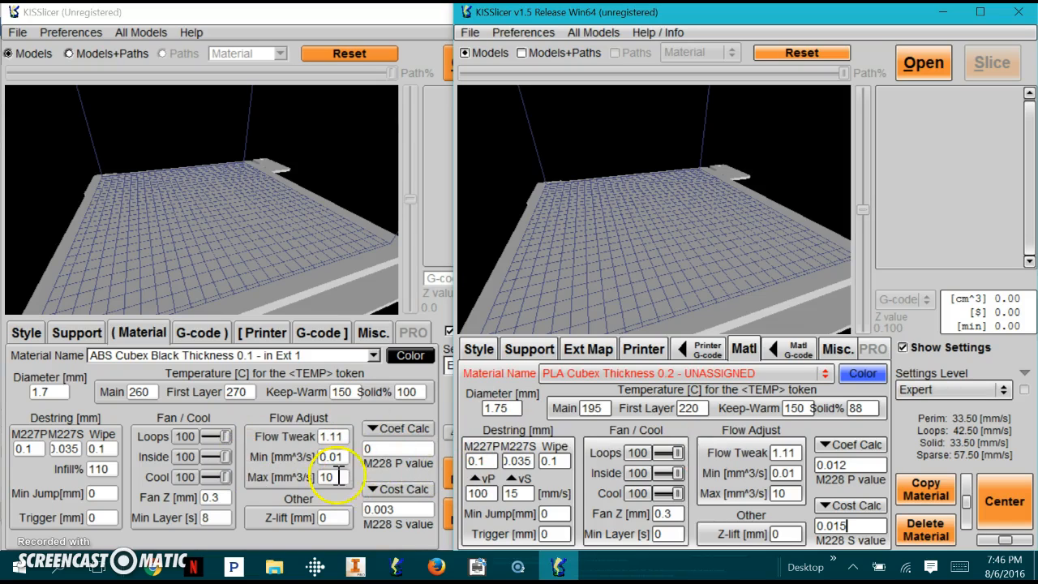
drag(870, 408, 709, 402)
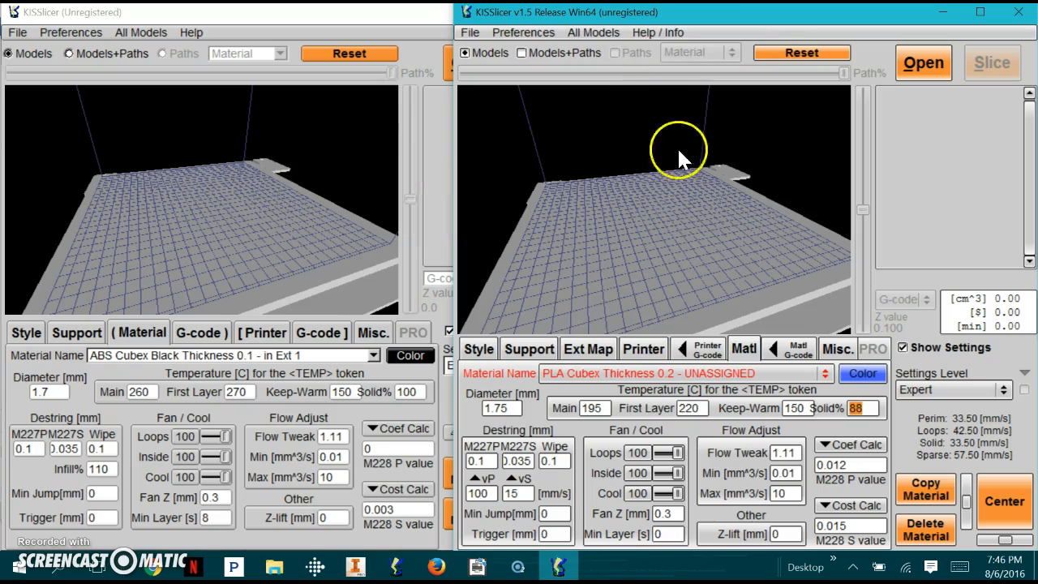
click(796, 349)
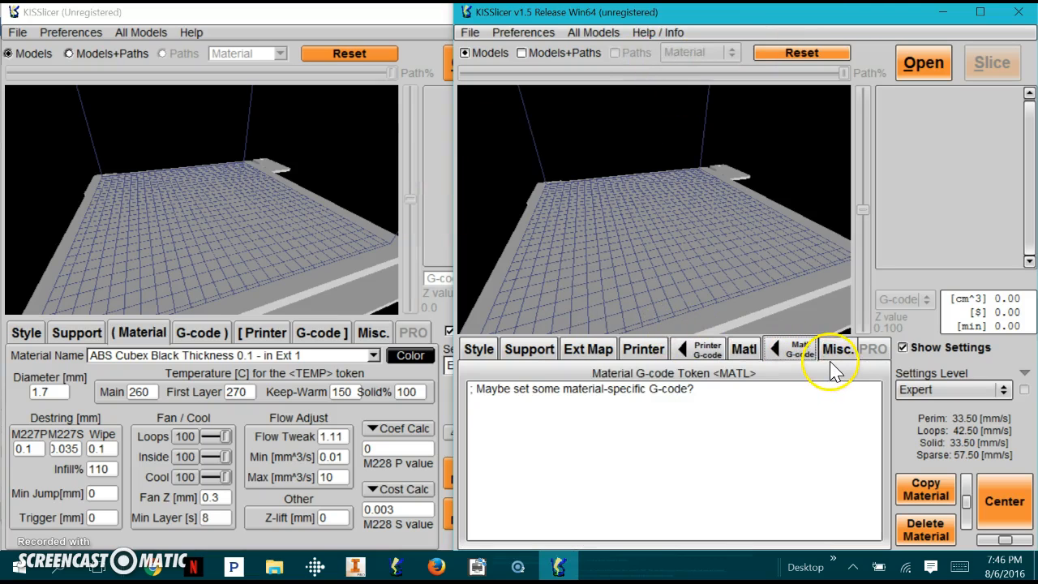
click(838, 353)
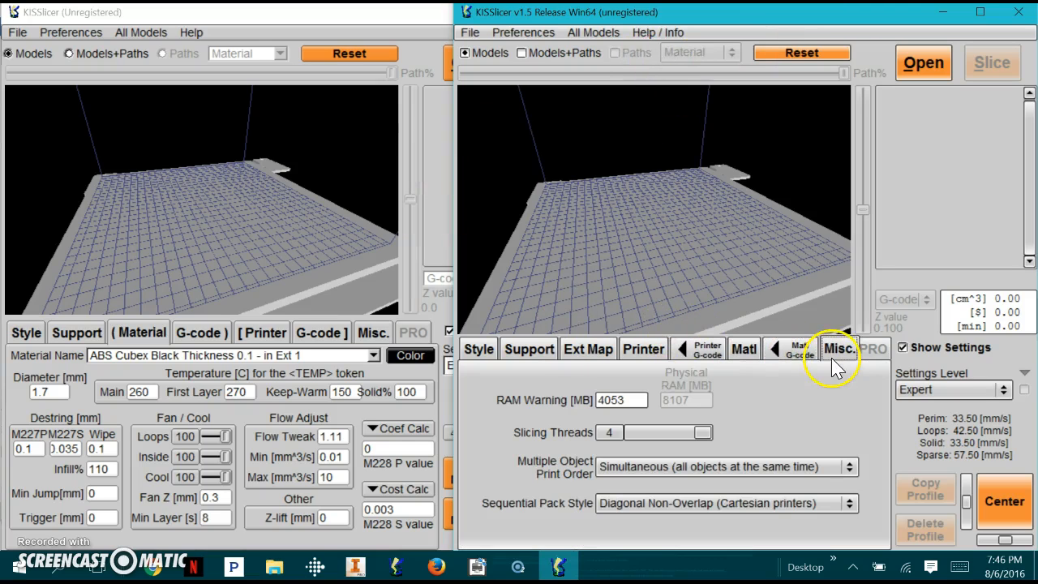
Step: Select the Cubex PLA printer profile in both KISSlicer versions to compare their hardware settings
click(653, 348)
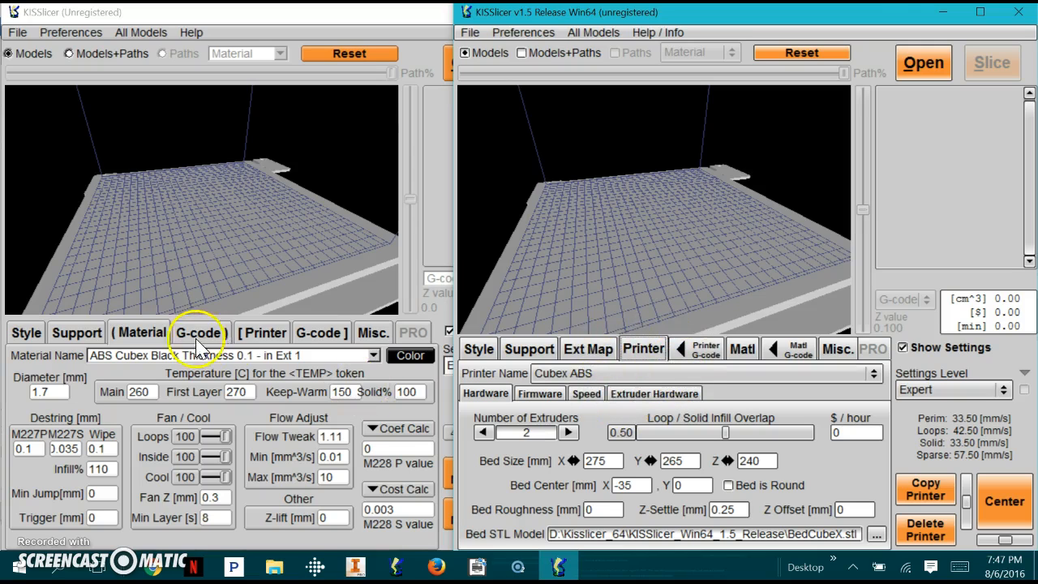
click(262, 332)
click(680, 213)
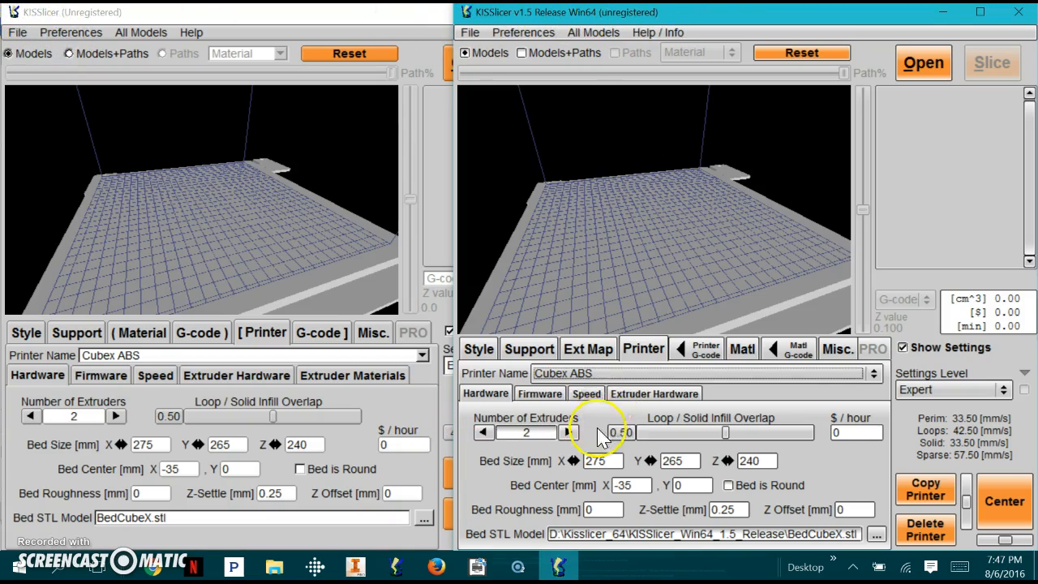
click(577, 372)
click(590, 392)
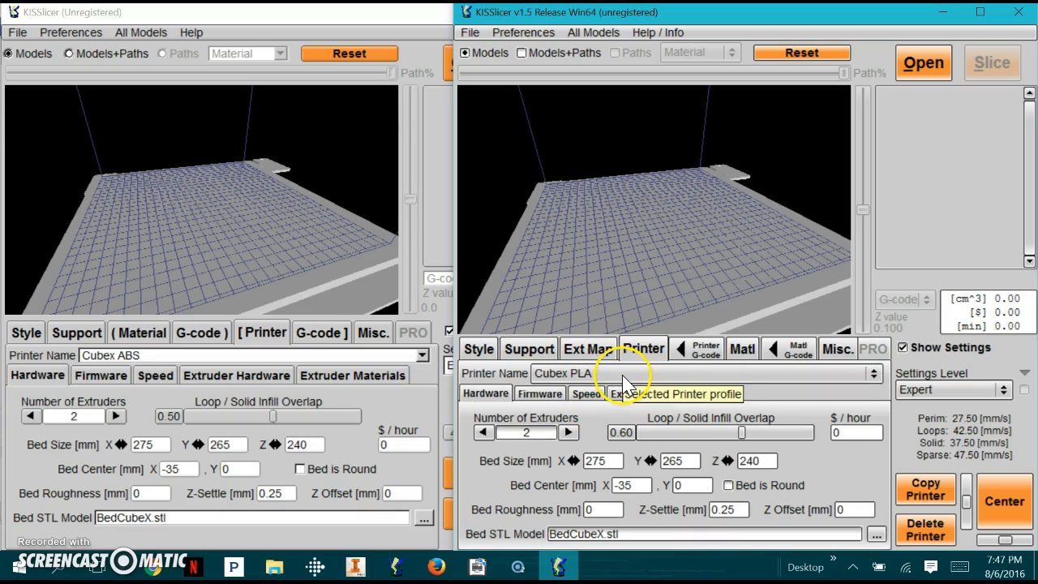
click(212, 356)
click(208, 369)
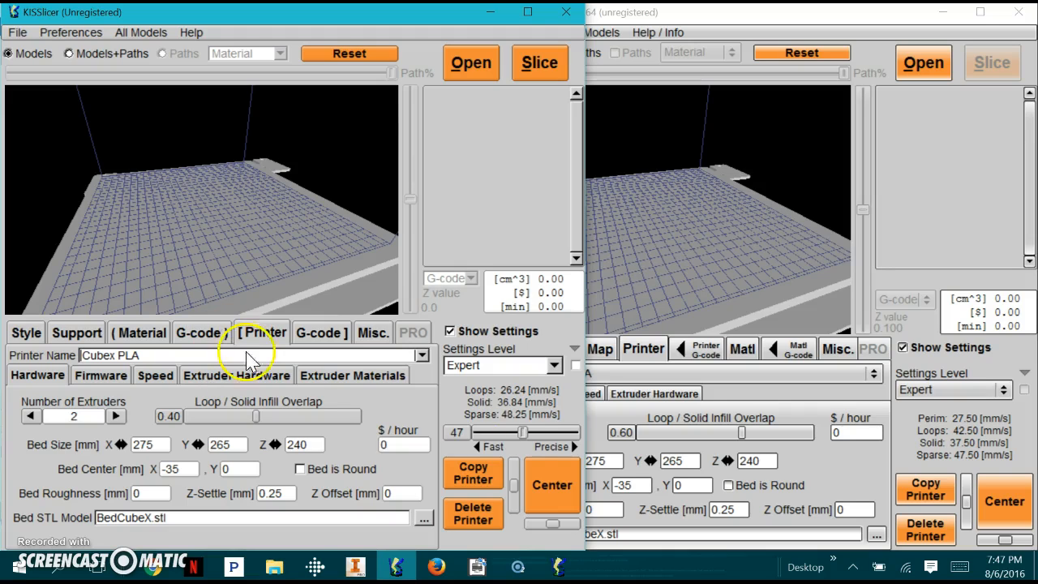
click(770, 399)
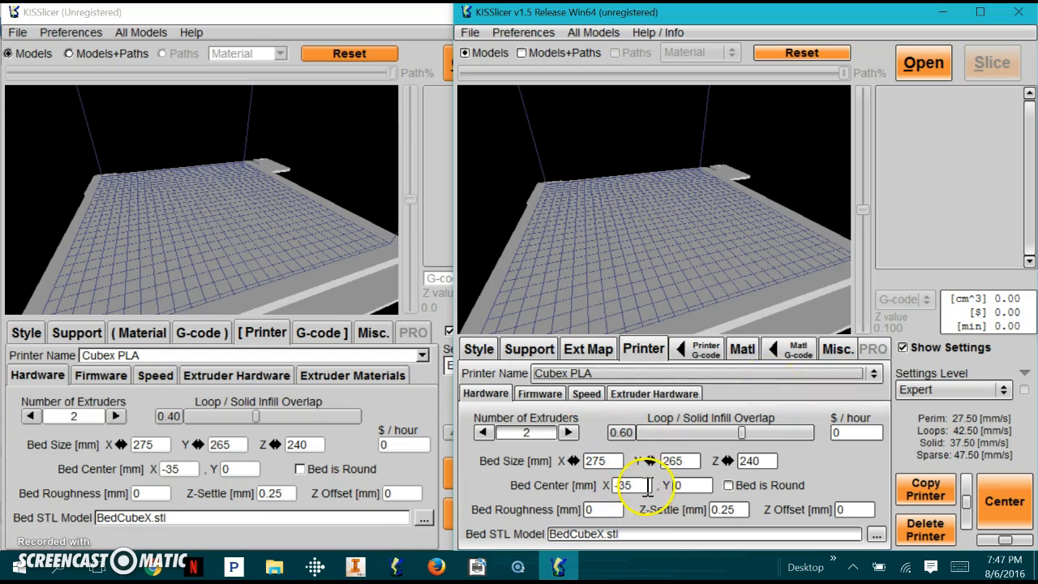
Step: Review the Cubex PLA firmware and extruder hardware settings, and compare its speeds with those in the older version
click(539, 393)
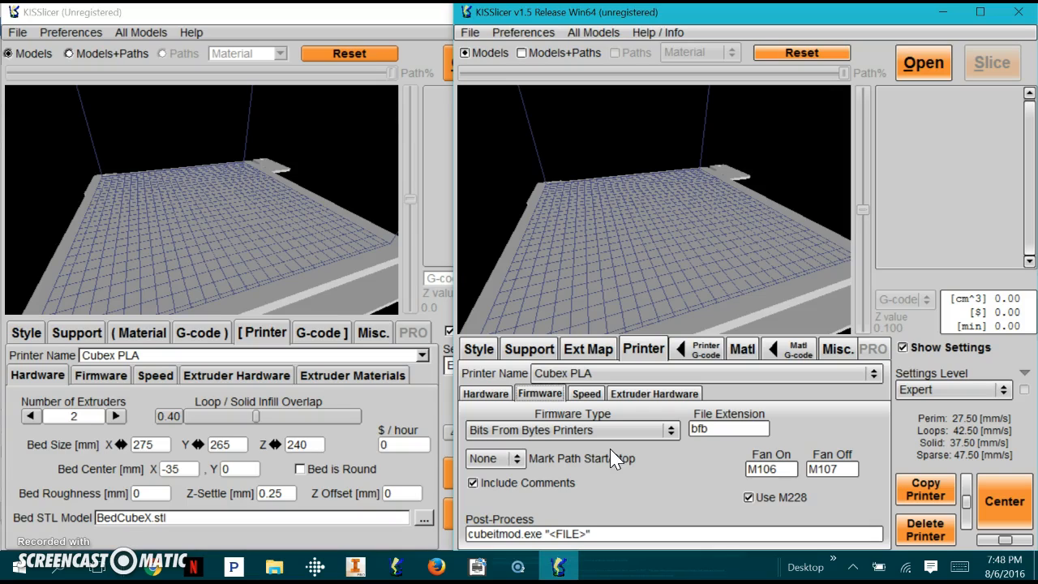
click(586, 394)
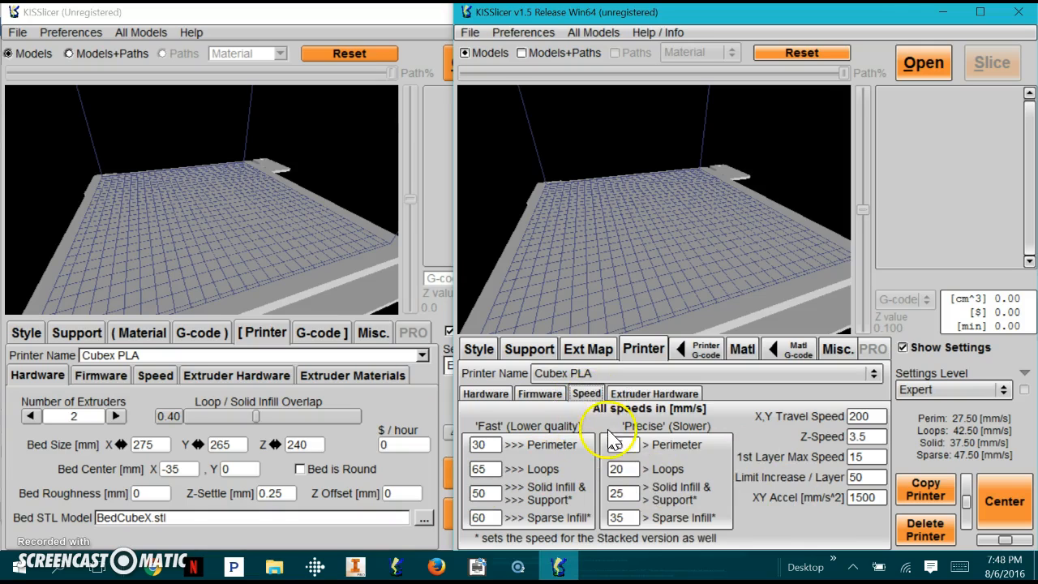
click(148, 381)
click(153, 376)
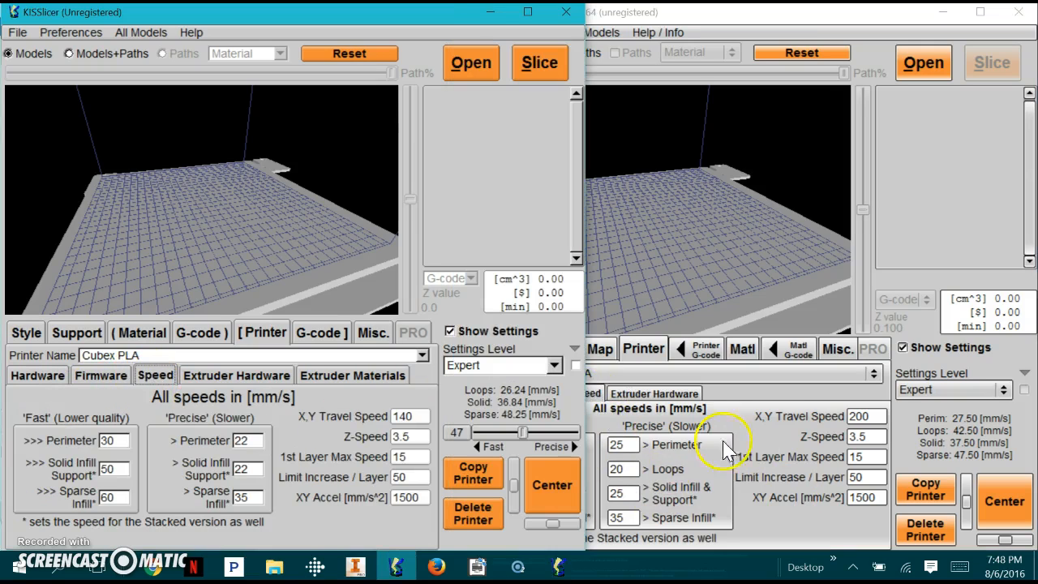
click(765, 421)
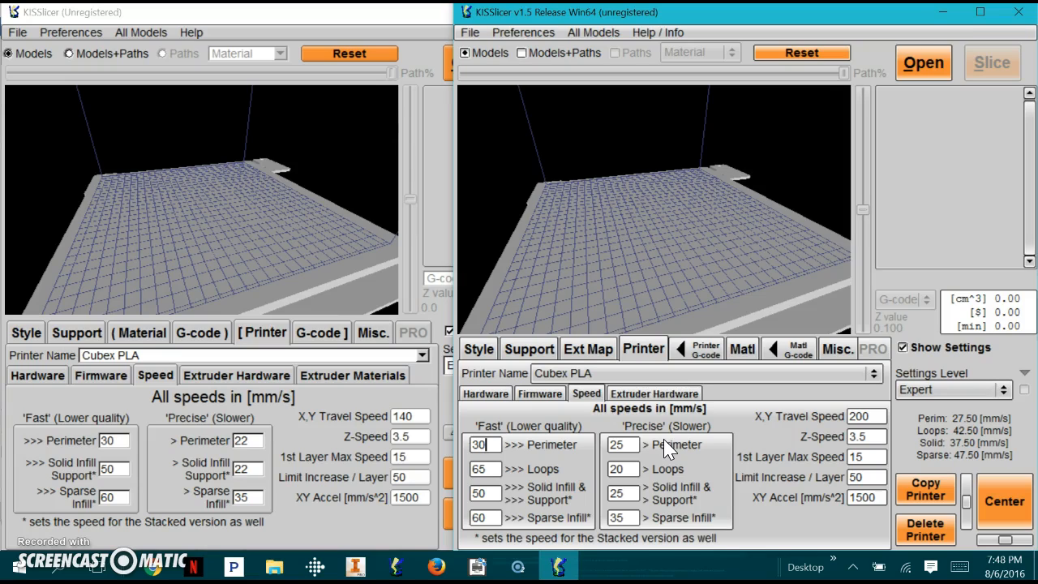
click(641, 382)
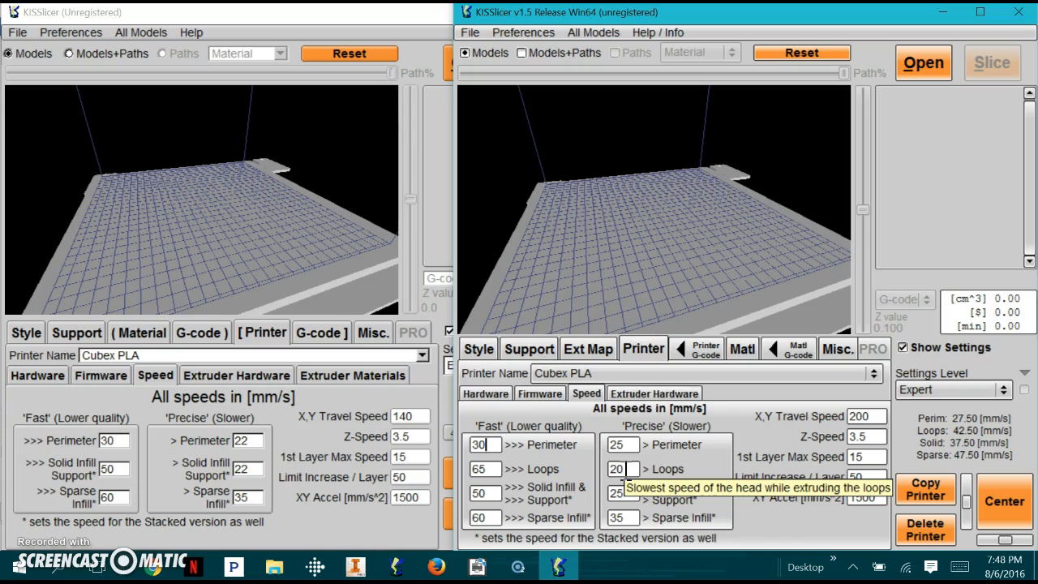
click(637, 394)
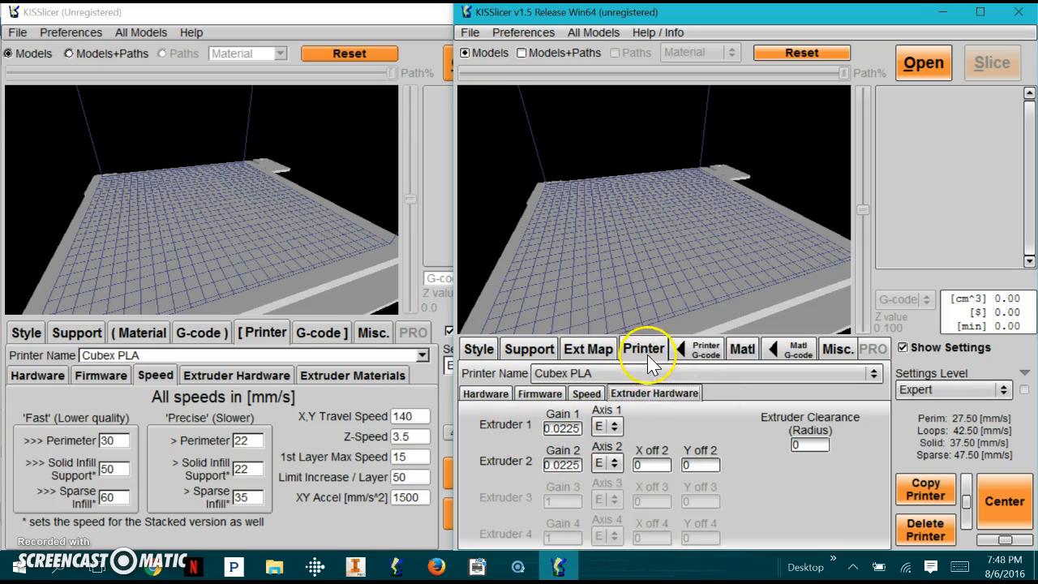
Step: View the extruder mapping and the materials available for Extruder 1
click(600, 350)
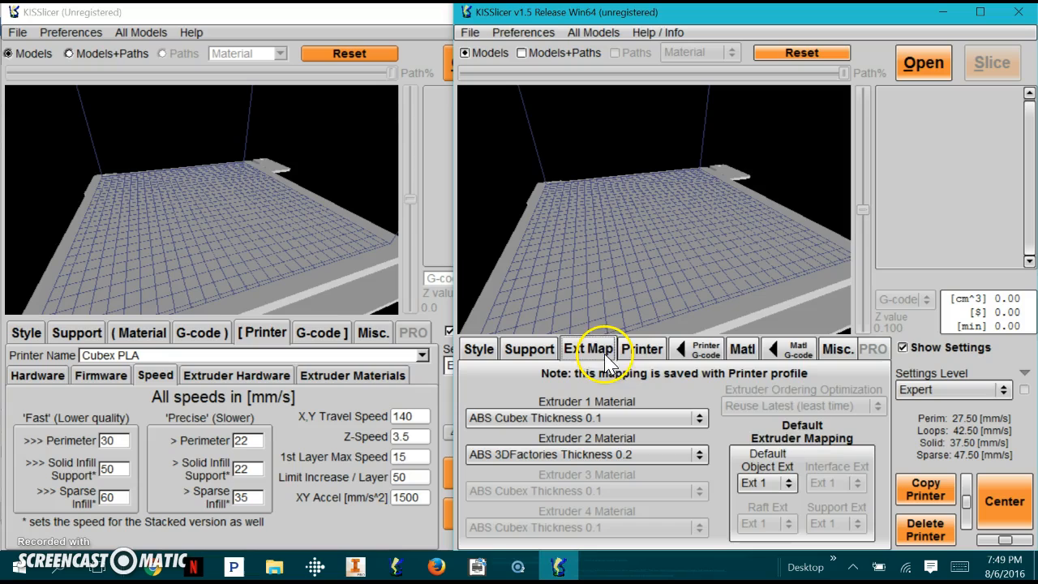
click(549, 419)
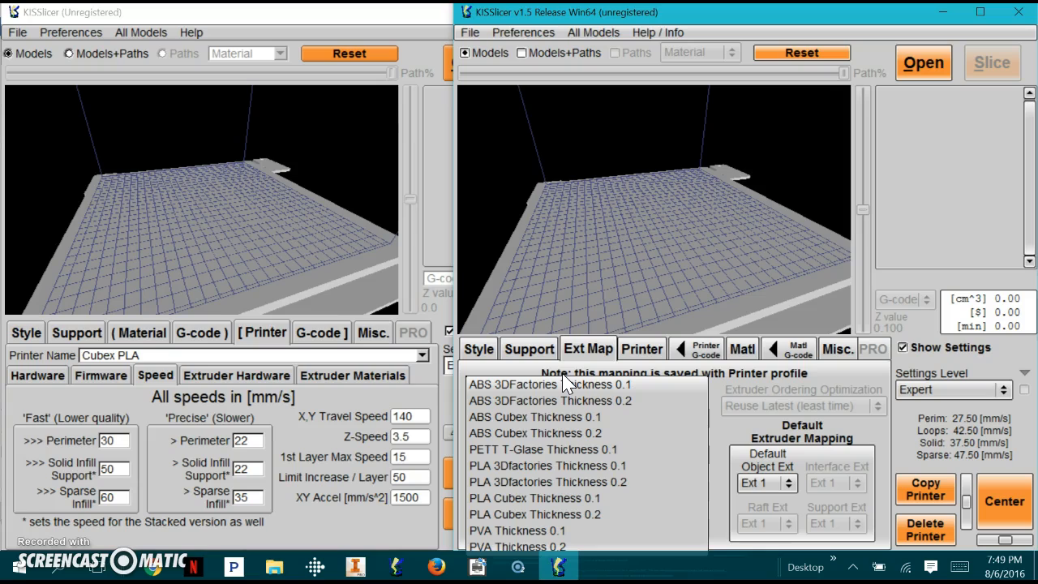
click(562, 374)
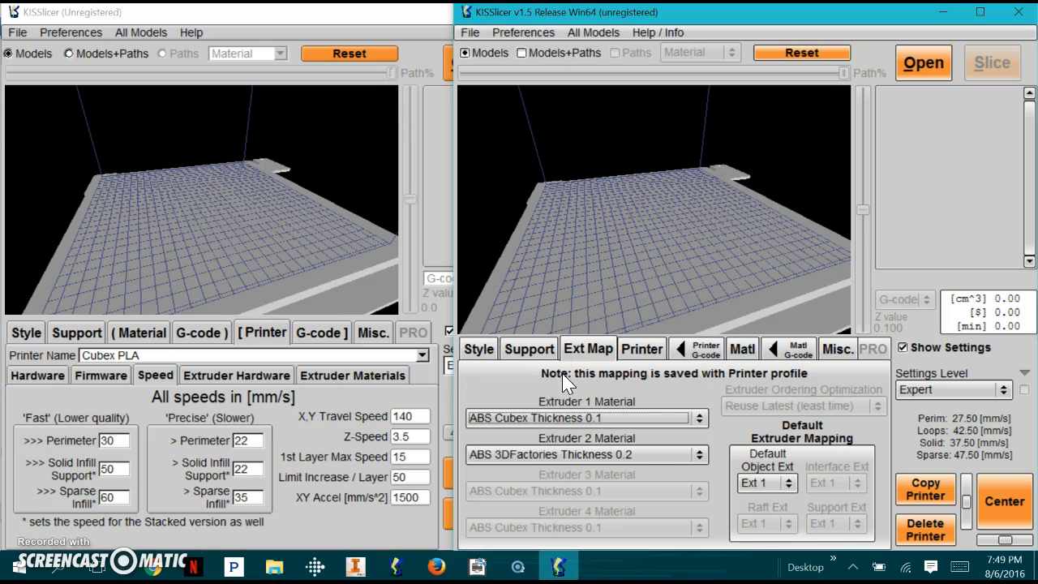
Step: Review the PLA Thickness 0.2 style settings in v1.5 and the other available style profiles
click(485, 346)
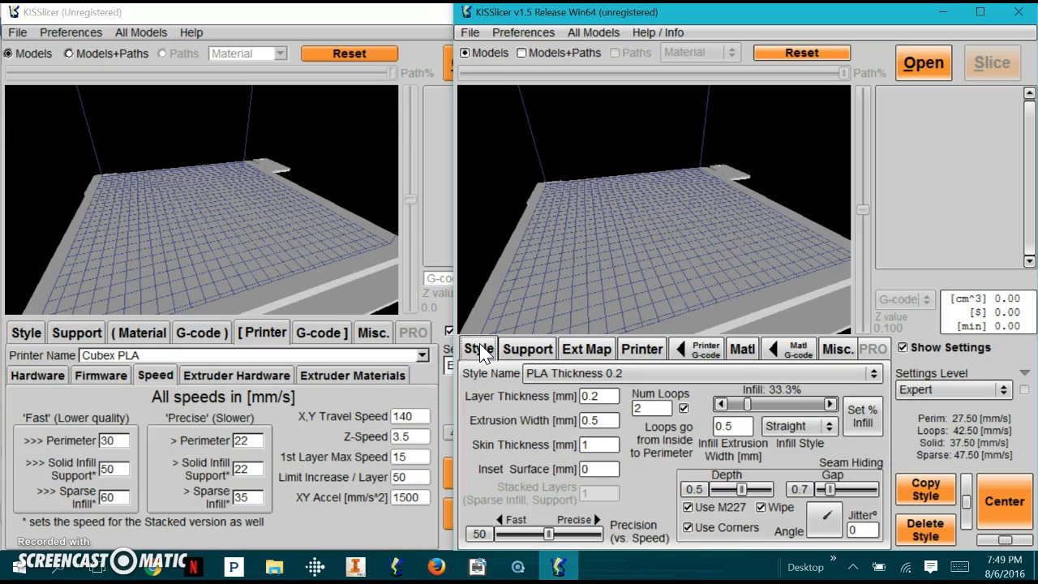
click(535, 375)
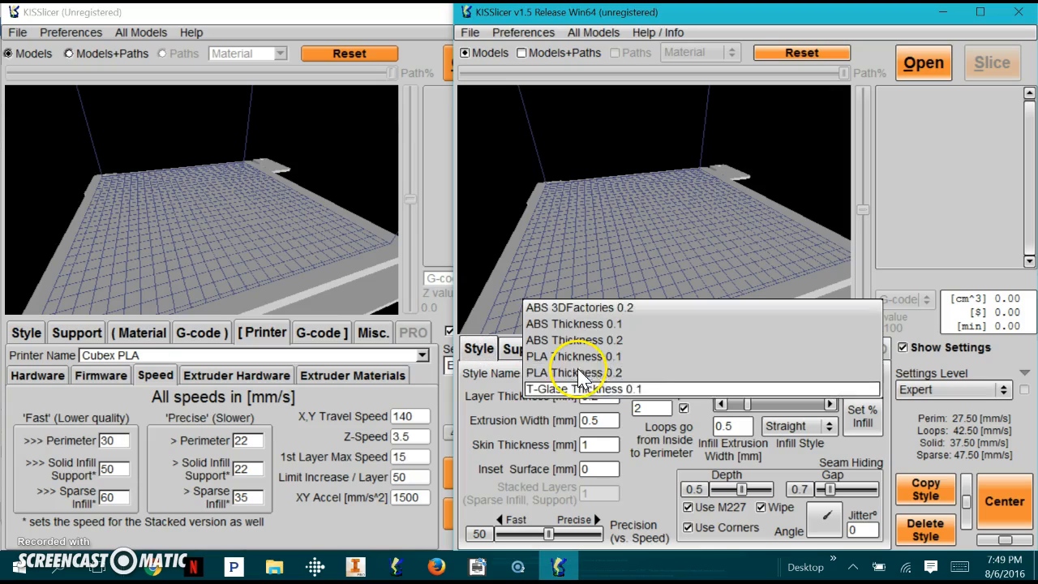
click(669, 375)
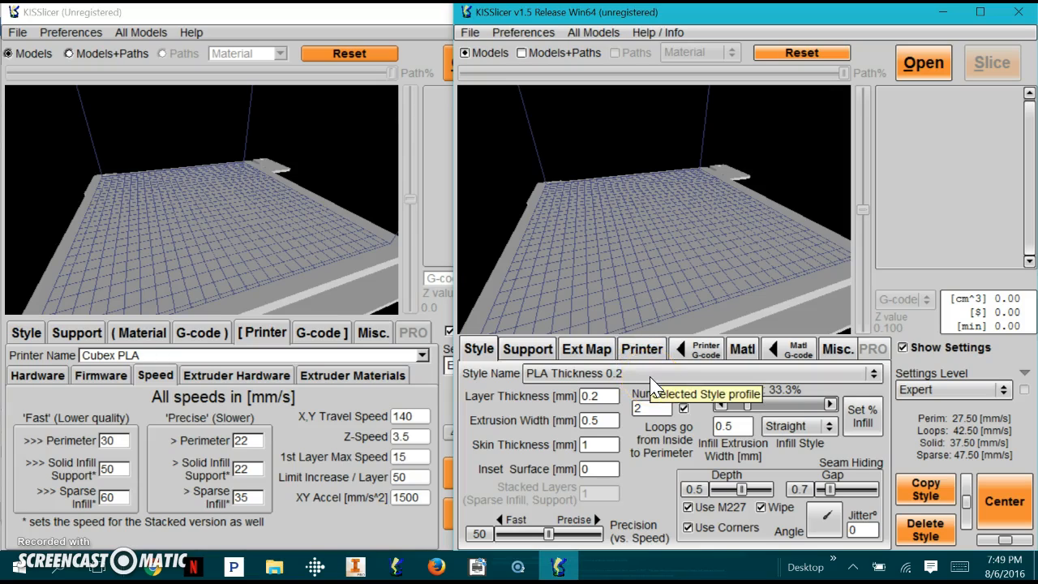
click(651, 377)
click(651, 378)
click(535, 276)
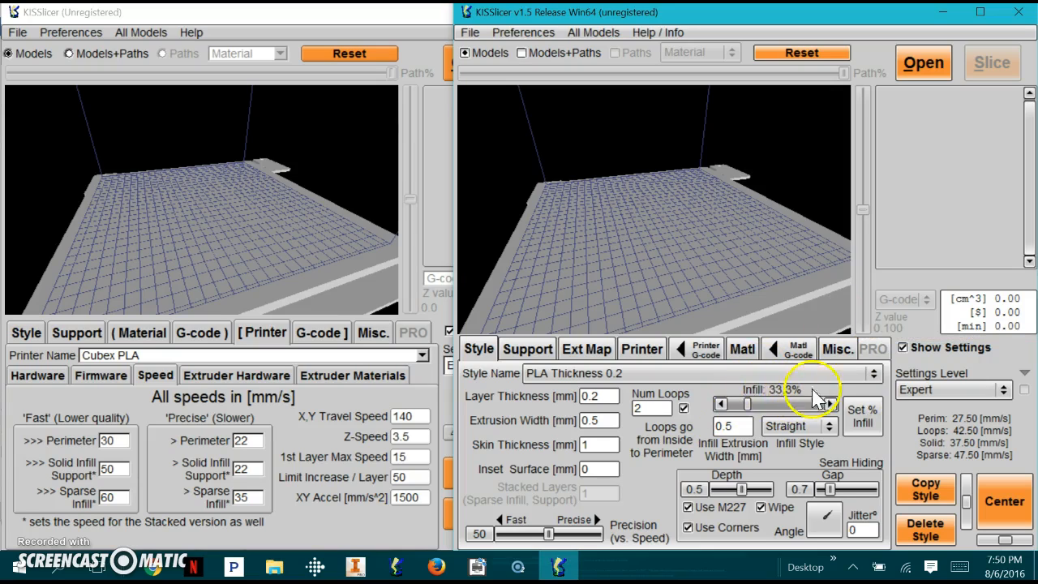
Step: Try infill densities of 10% and 50% for the PLA Thickness 0.2 style
drag(747, 405, 786, 407)
click(746, 394)
drag(787, 403, 792, 419)
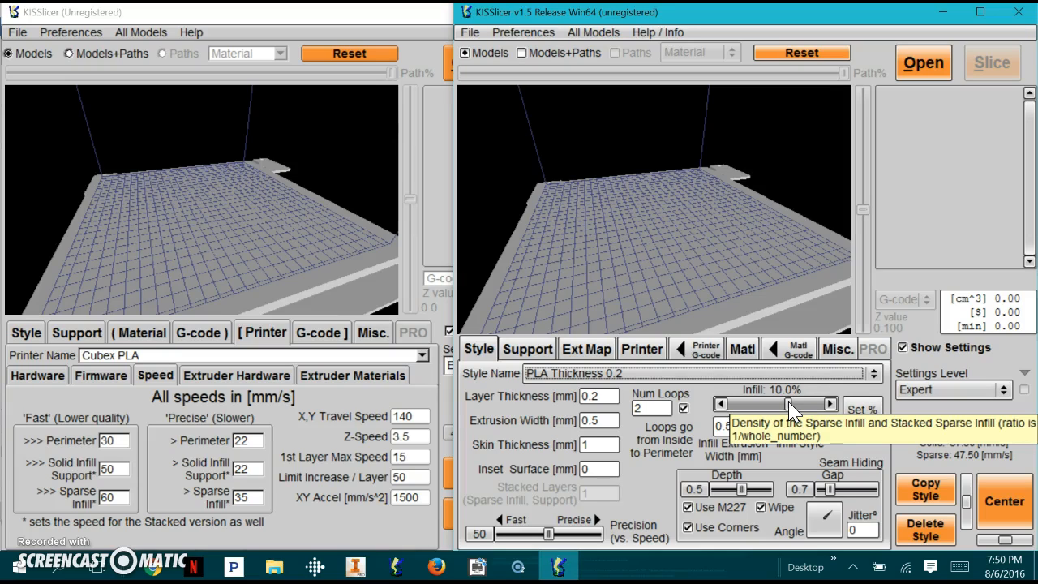
drag(788, 404, 737, 412)
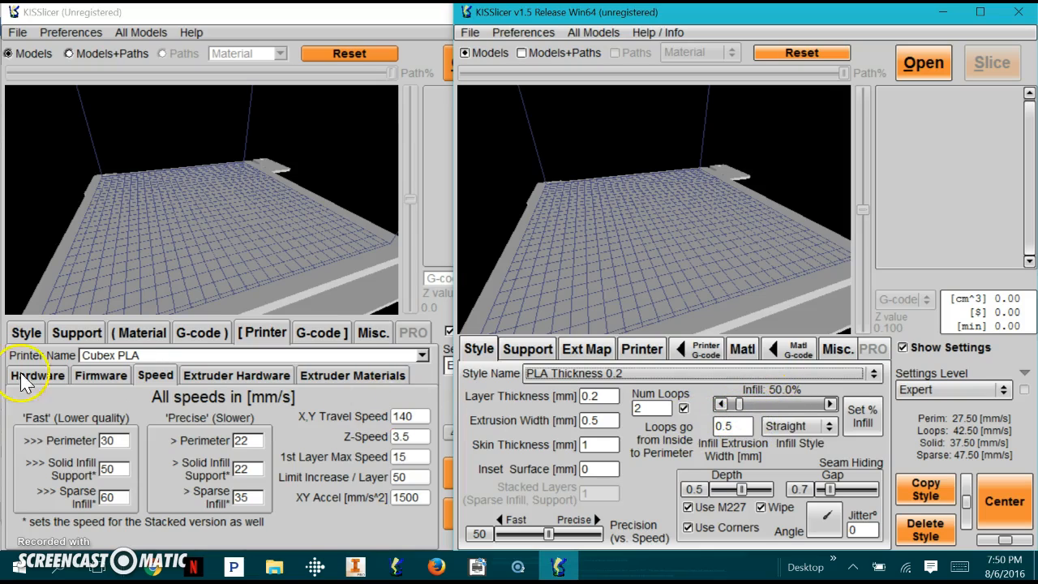
Step: Check the style and infill settings in the older KISSlicer version for comparison
click(24, 334)
drag(272, 391, 234, 413)
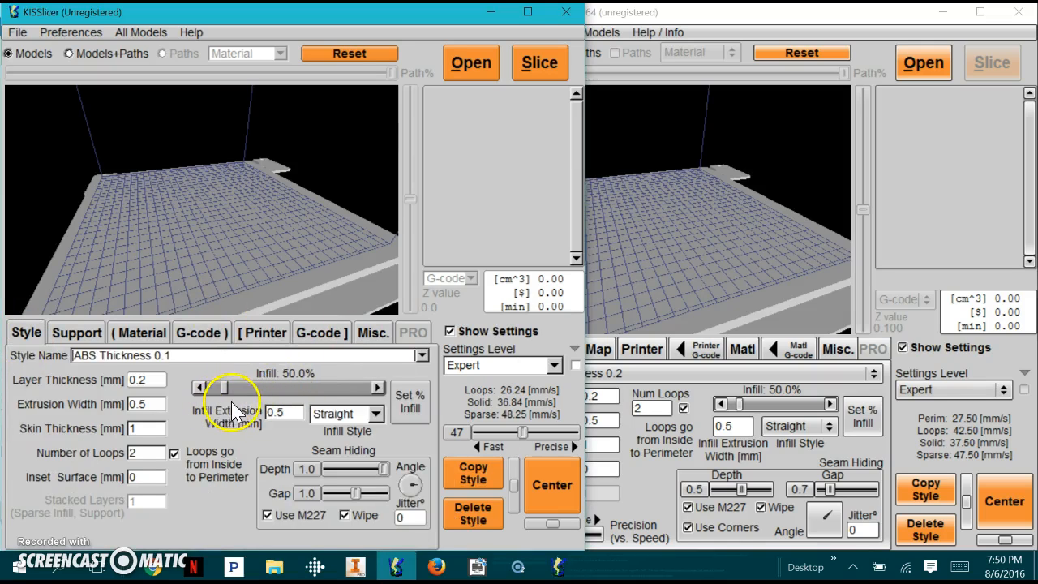
click(705, 403)
Step: Try custom sparse infill percentages of 20 and 75% for the PLA Thickness 0.2 style
click(862, 410)
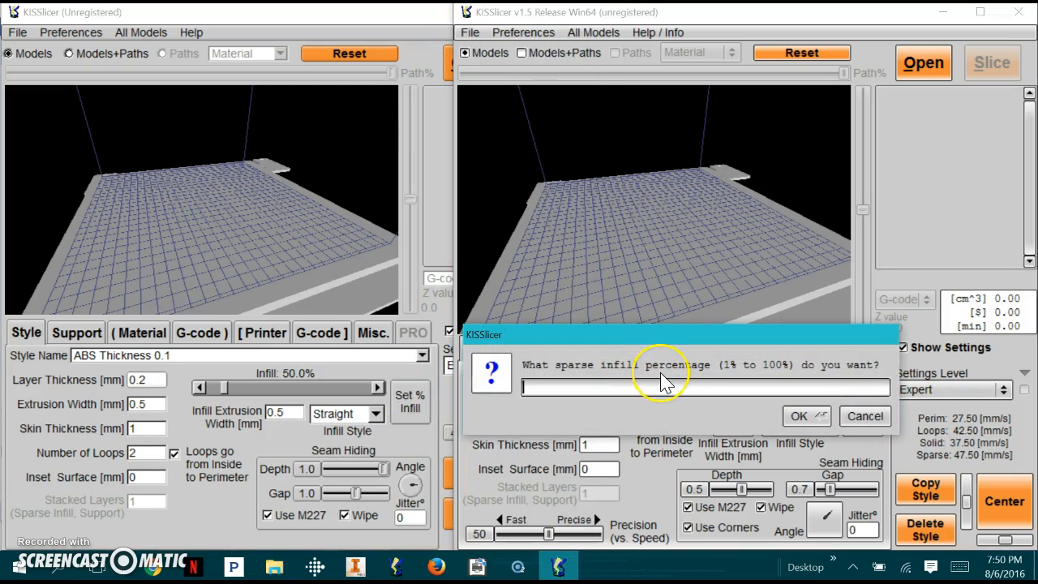
text(20)
key(Return)
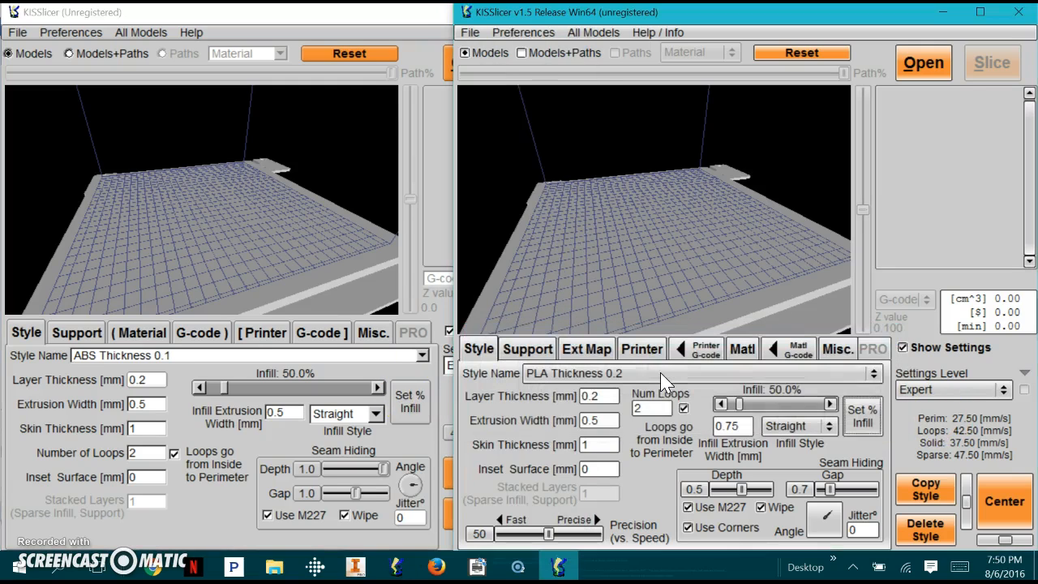
click(862, 415)
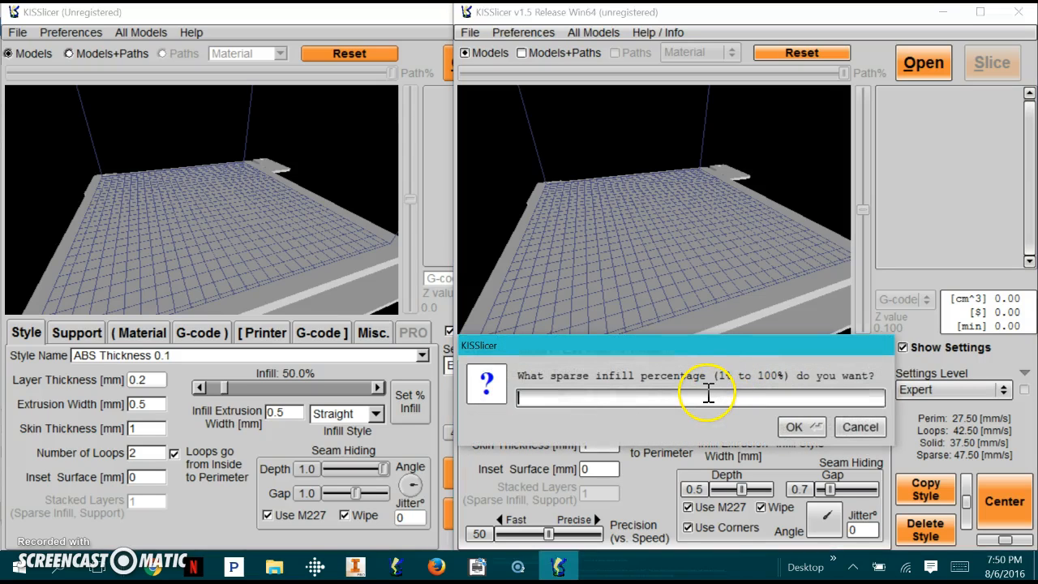
text(75%)
key(Return)
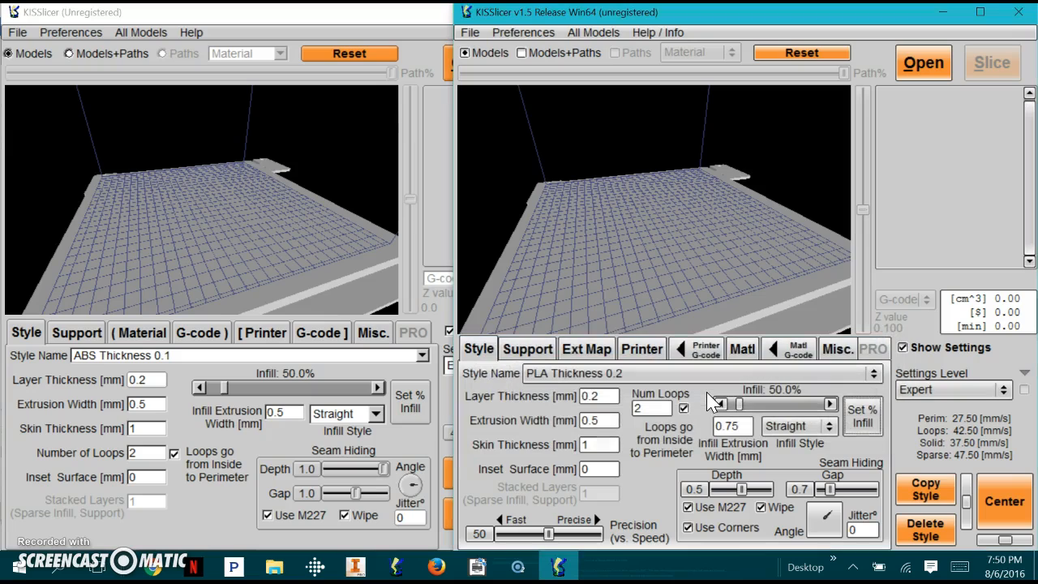
Step: Set the PLA Thickness 0.2 style's infill extrusion width to .5 mm and its infill density to 33.3%
click(725, 426)
click(793, 404)
click(794, 406)
click(861, 415)
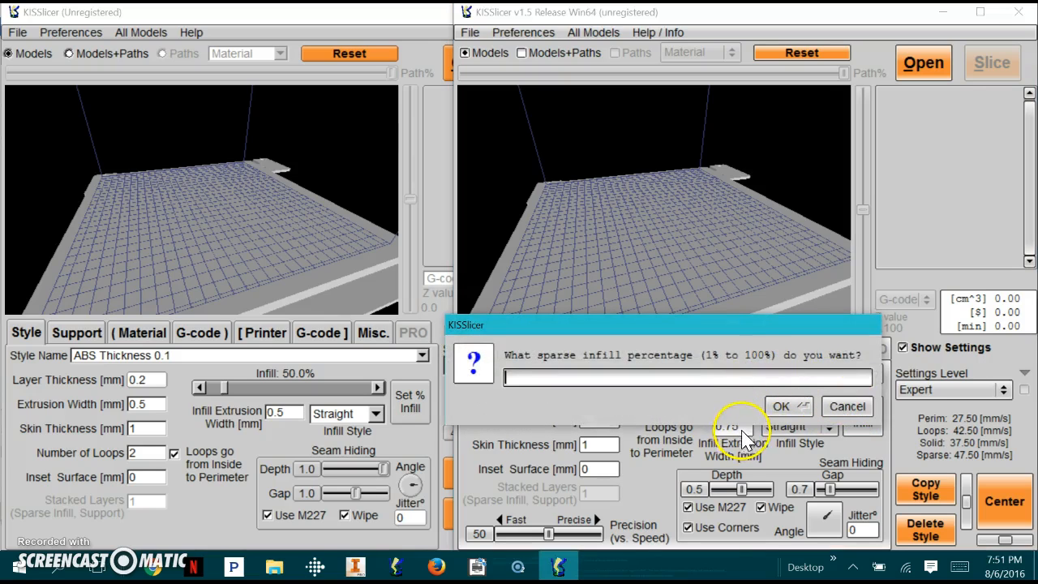
click(847, 407)
key(BackSpace)
click(650, 428)
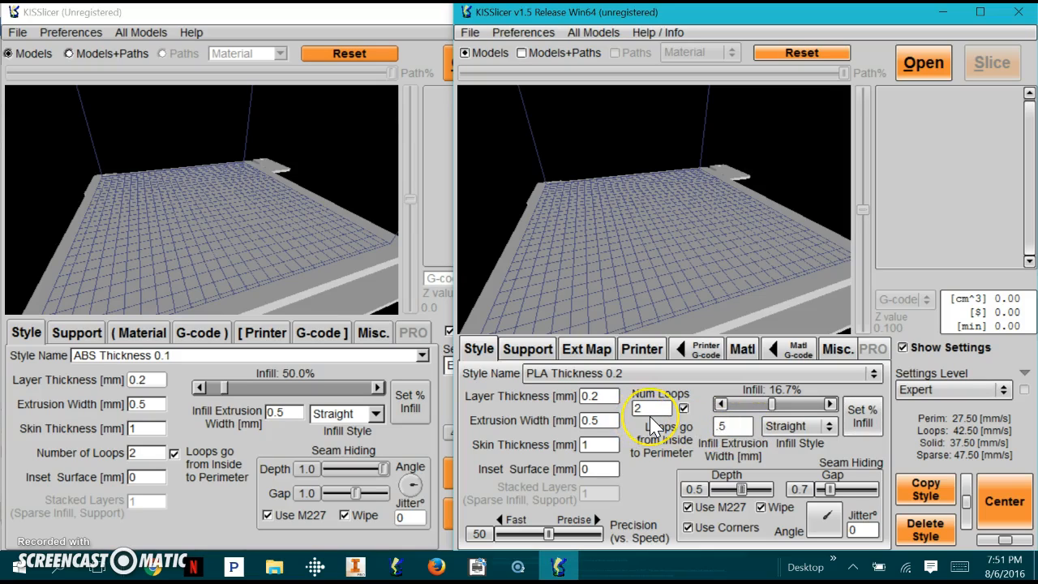
click(768, 403)
drag(774, 409, 750, 422)
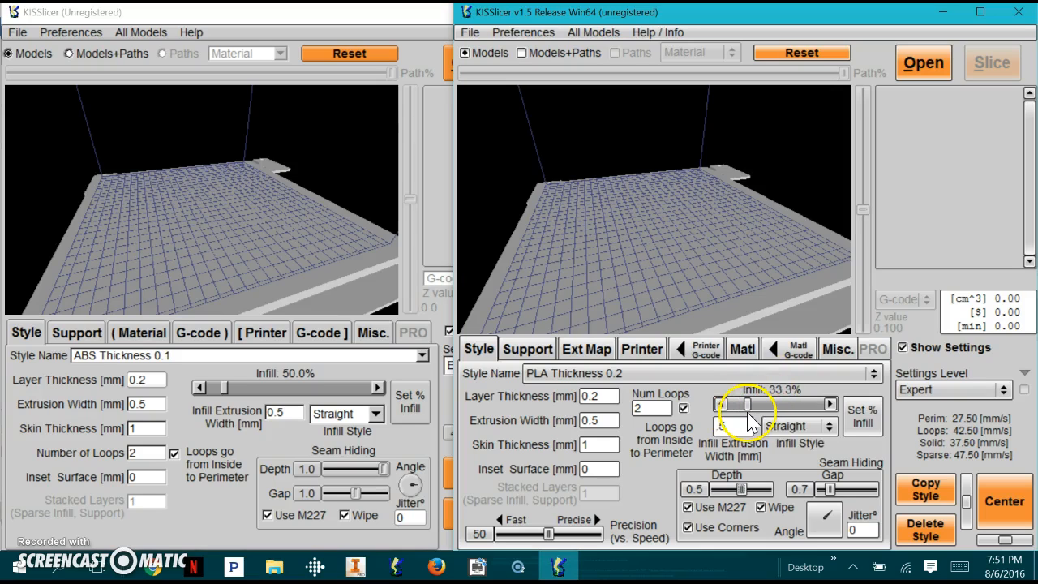
click(729, 427)
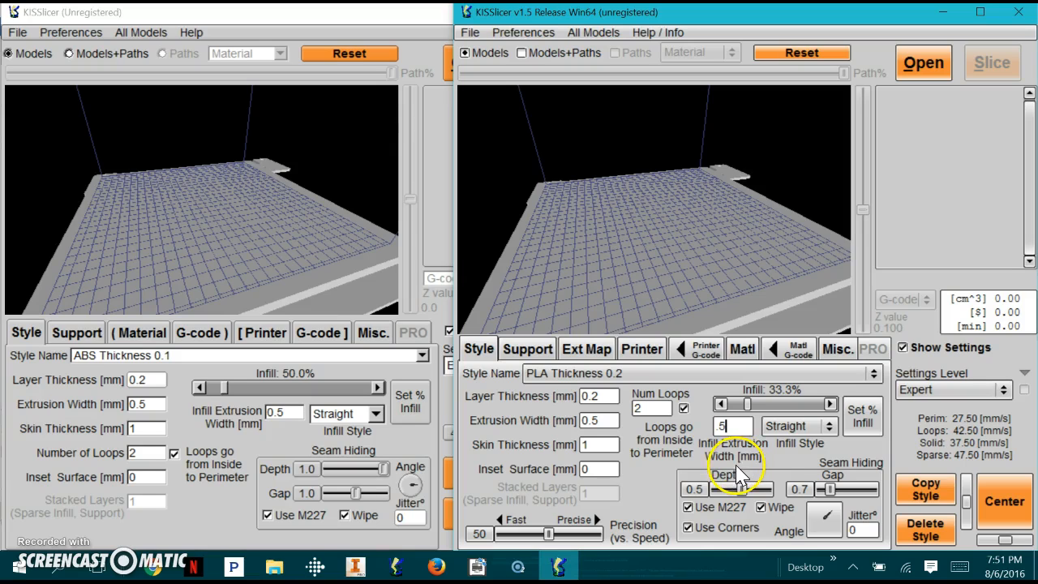
Step: Copy the PLA Thickness 0.2 style to a new style profile named BOB
click(925, 489)
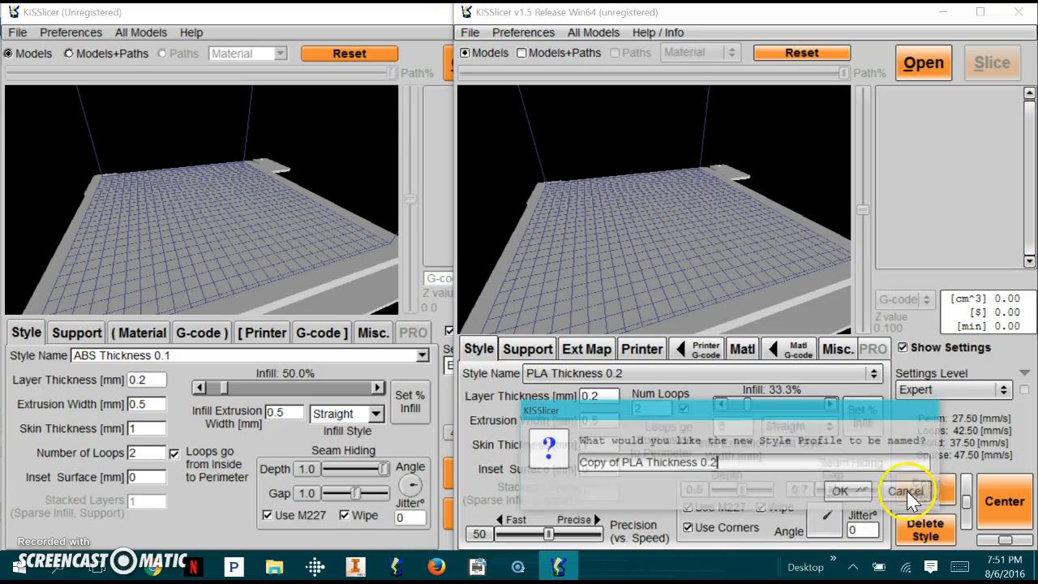
key(ctrl+a)
text(BOB)
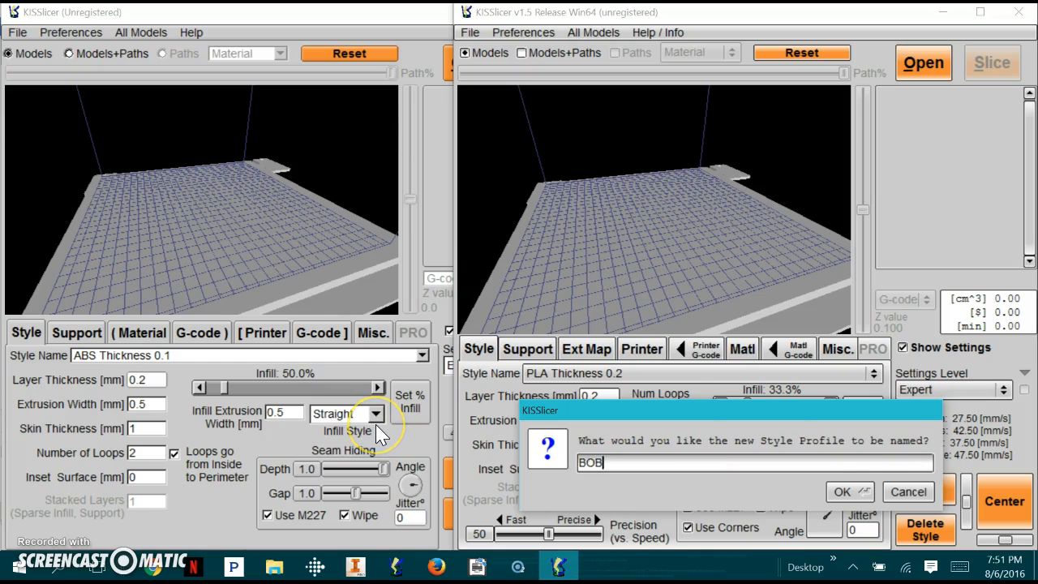
key(Return)
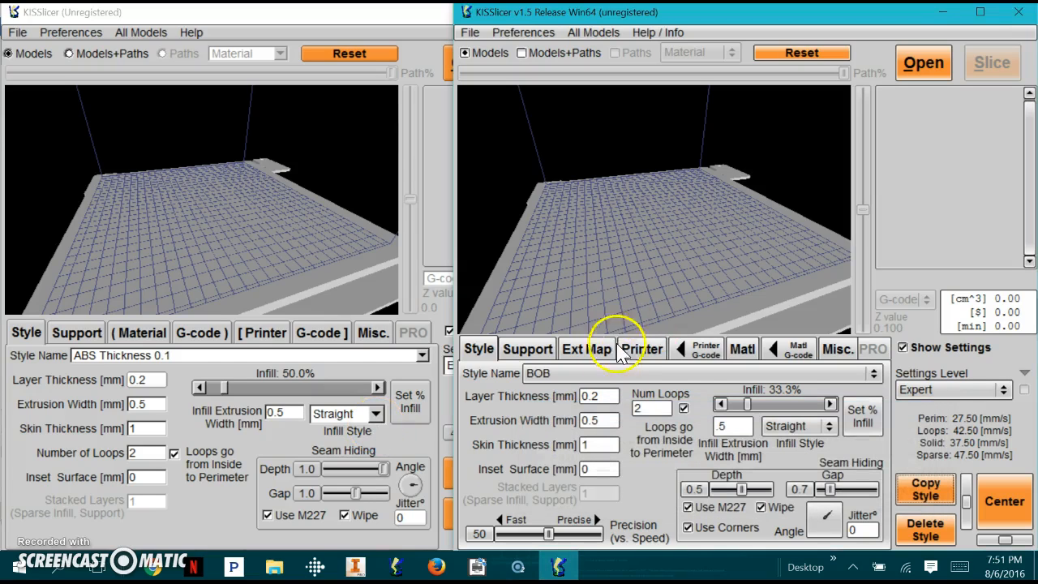
click(607, 396)
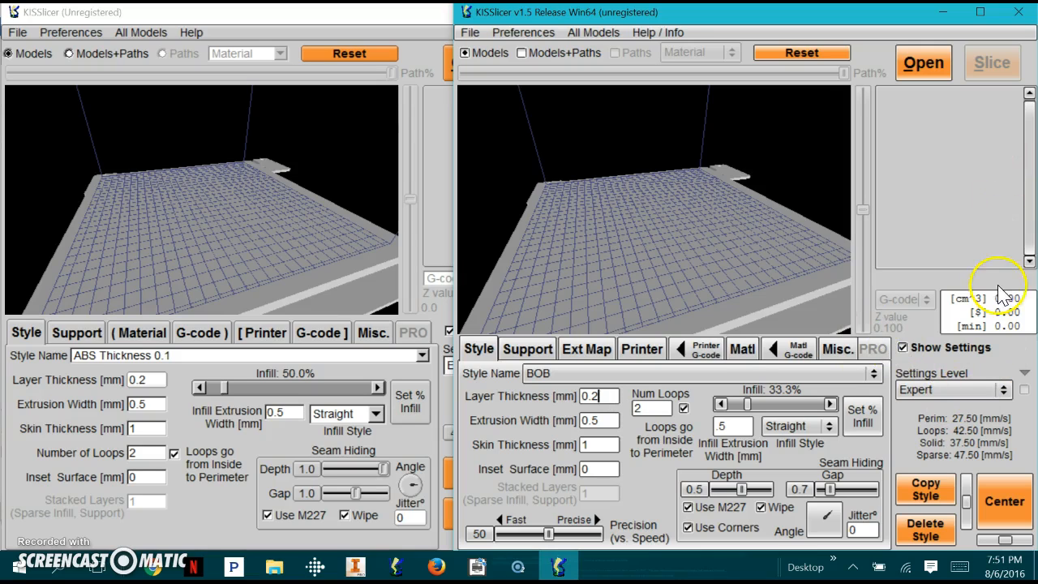
Step: Try to open an STL model by browsing from the Kisslicer_64 folder
click(925, 64)
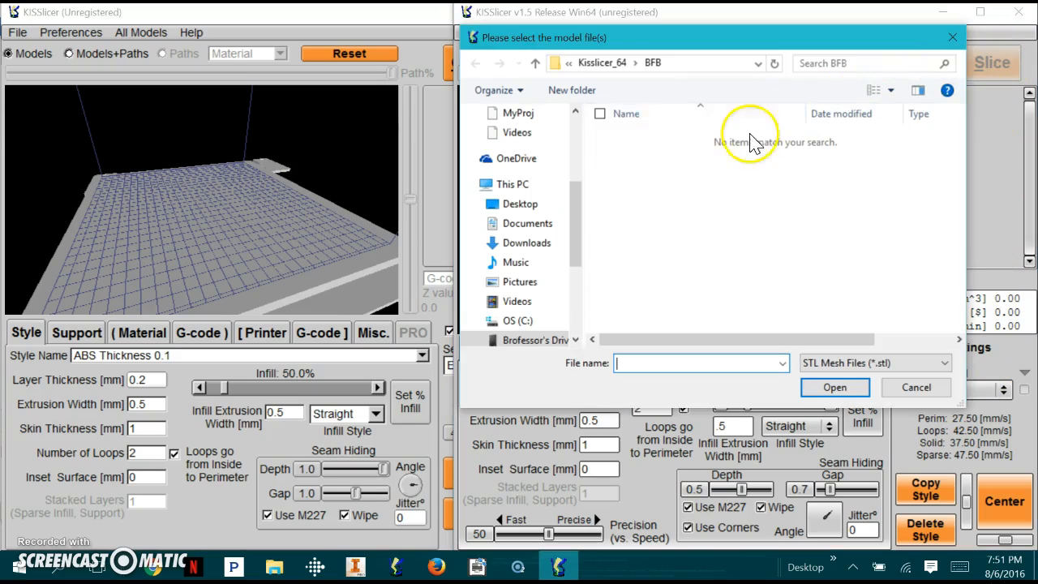
click(617, 65)
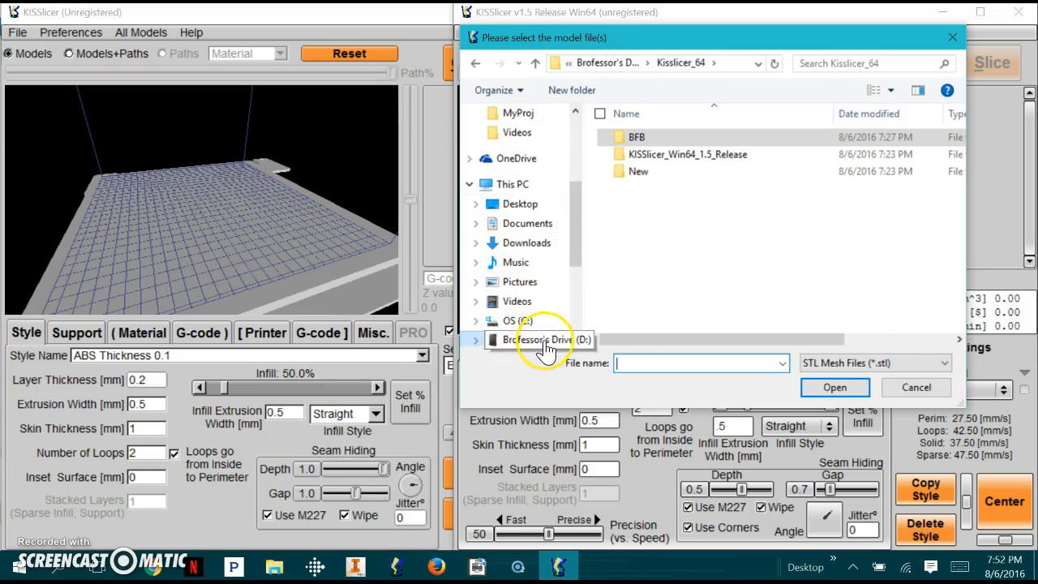
click(843, 387)
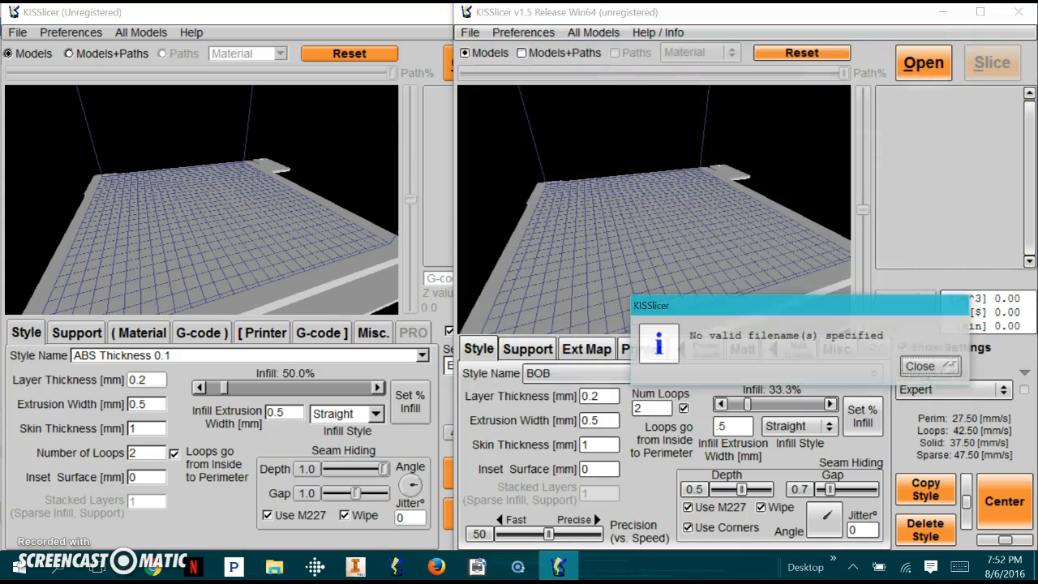
click(355, 566)
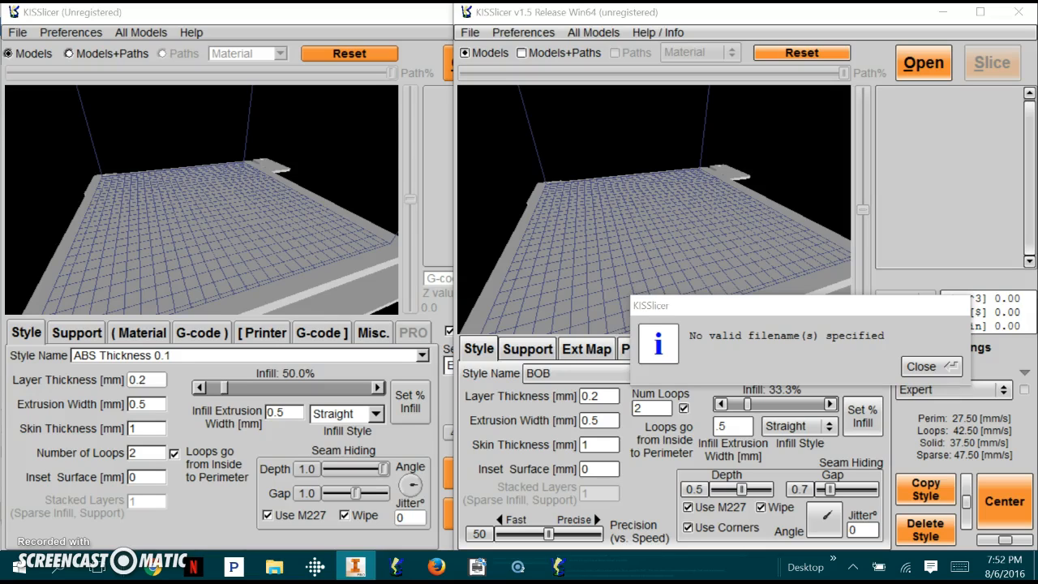
click(920, 366)
Step: Load the Drive STL model onto the print bed
click(924, 64)
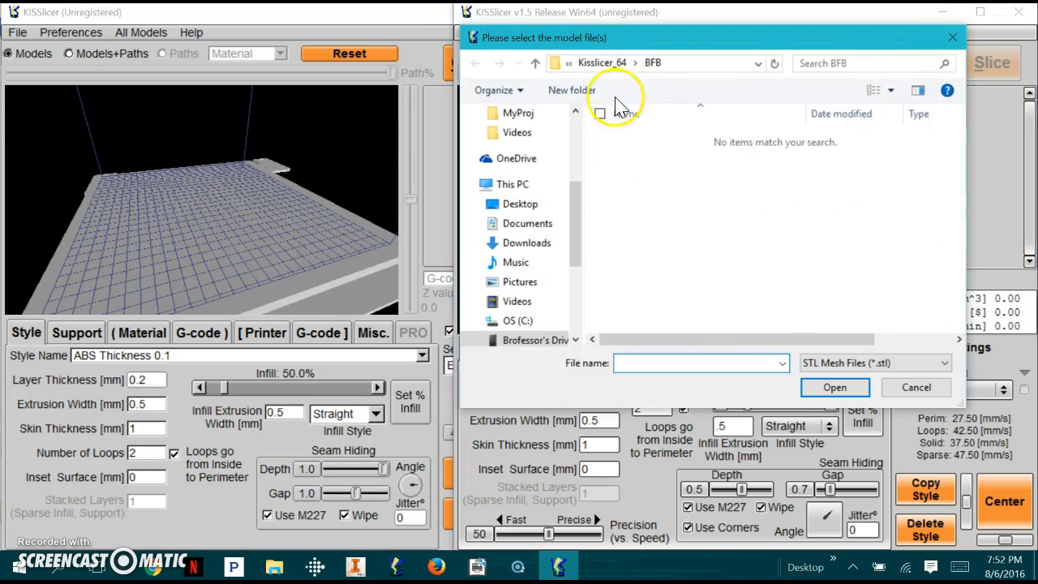
click(596, 64)
double_click(649, 189)
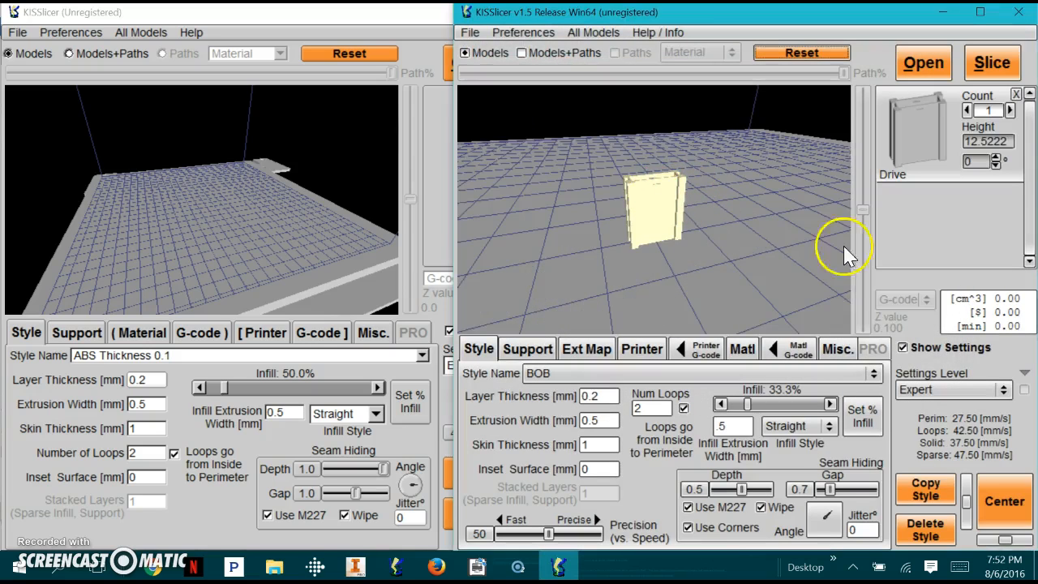
Step: Scale the Drive model to a height of 54
drag(1006, 143, 928, 145)
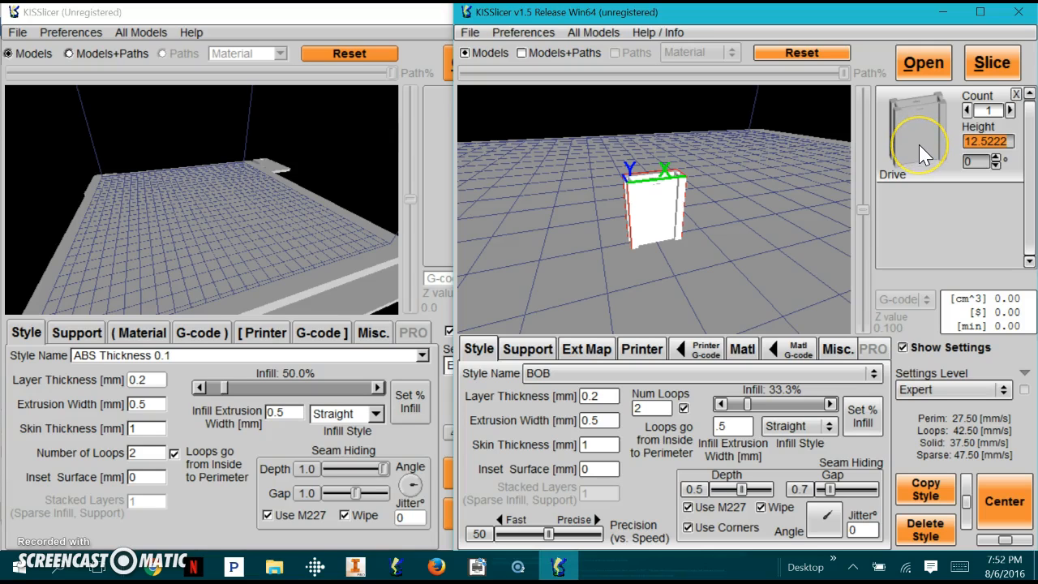
text(54)
key(Tab)
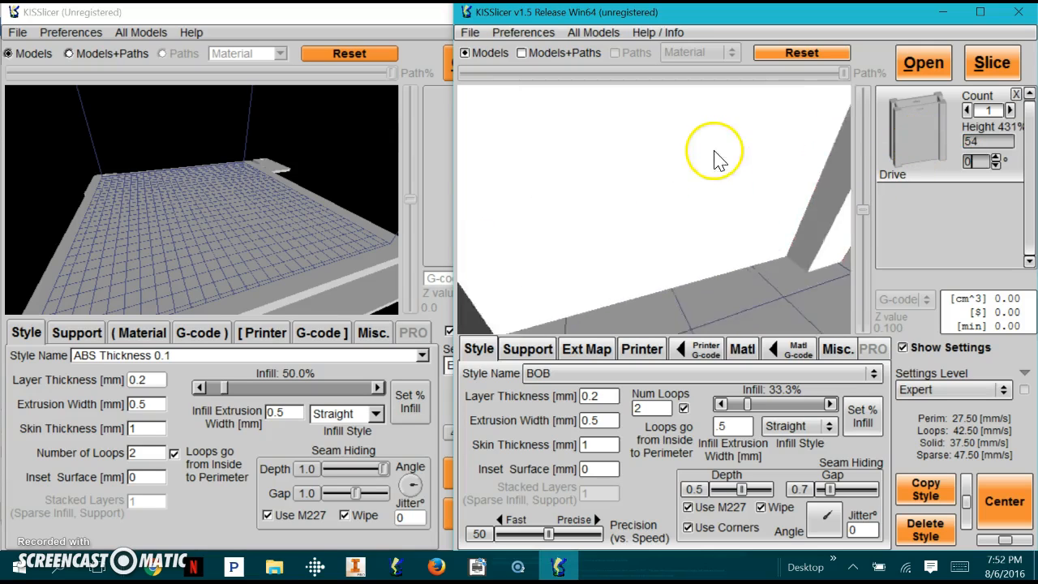
scroll(720, 167, down, 10)
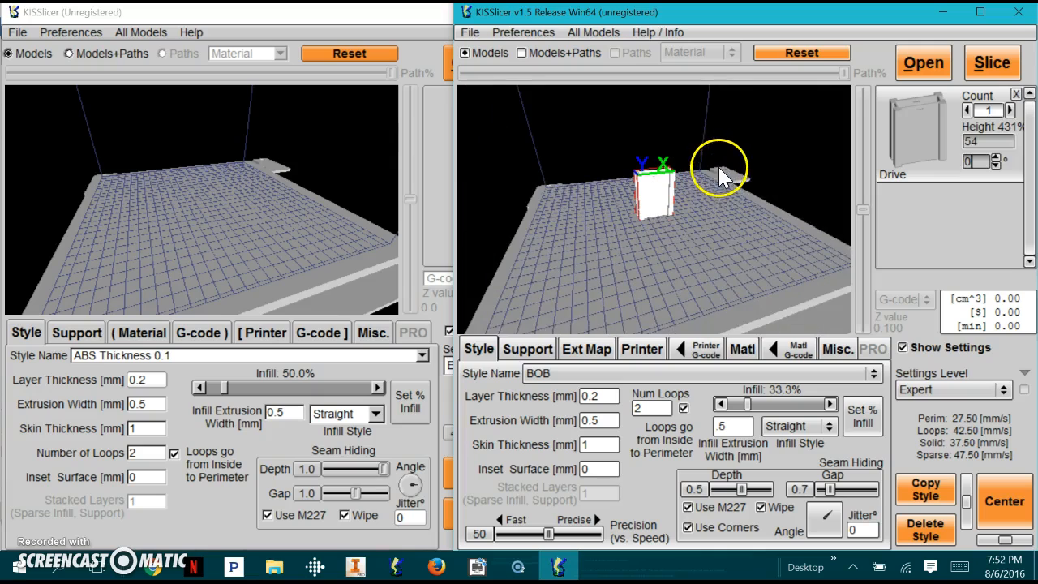
Step: Scale the Drive model to a height of 76
drag(1001, 142, 898, 143)
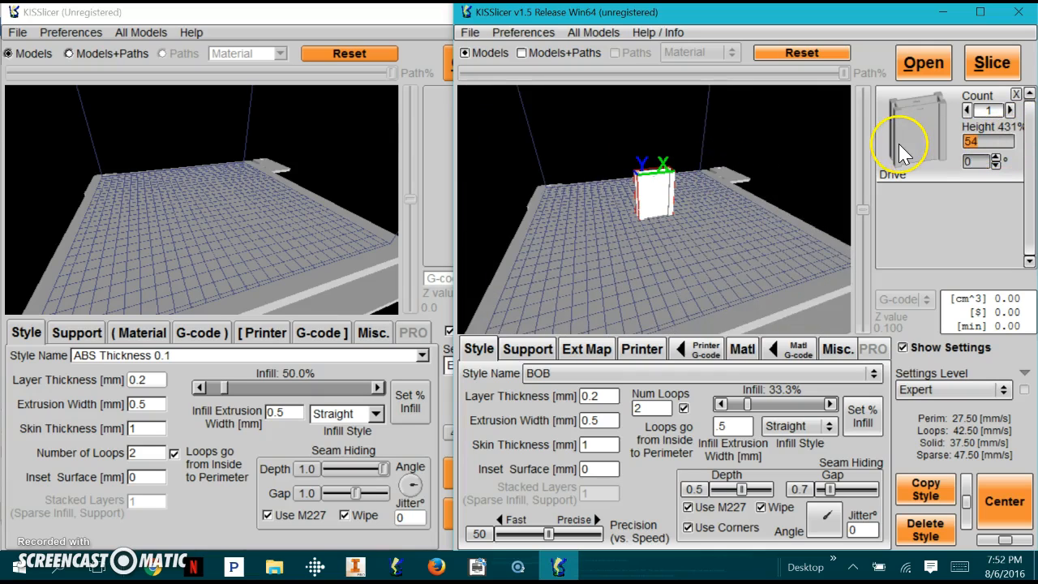
text(76)
key(Tab)
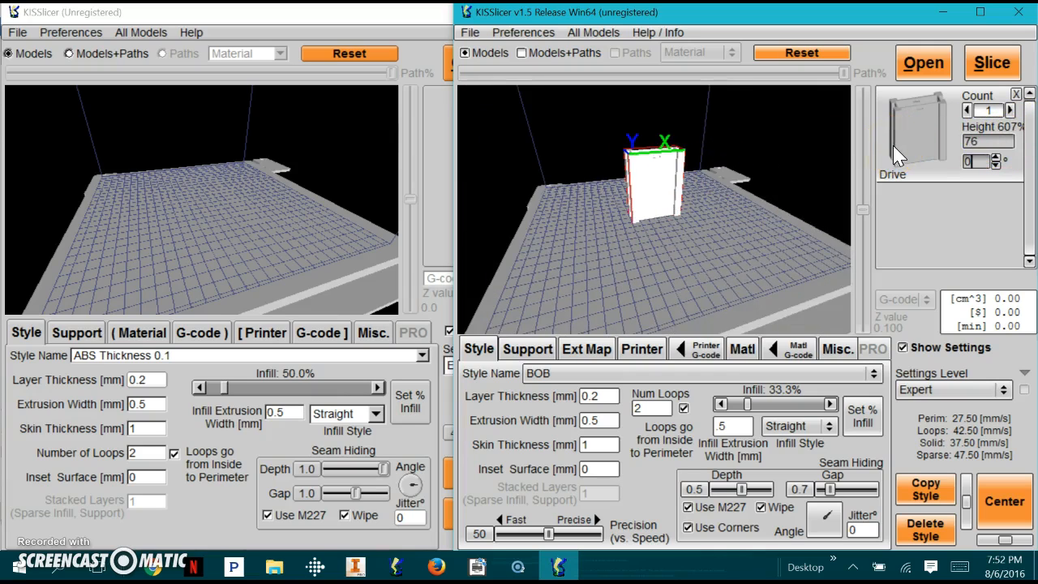
Step: Slice the Drive model with the BOB style and inspect the sliced part from several sides
right_drag(671, 177, 671, 268)
drag(672, 268, 843, 122)
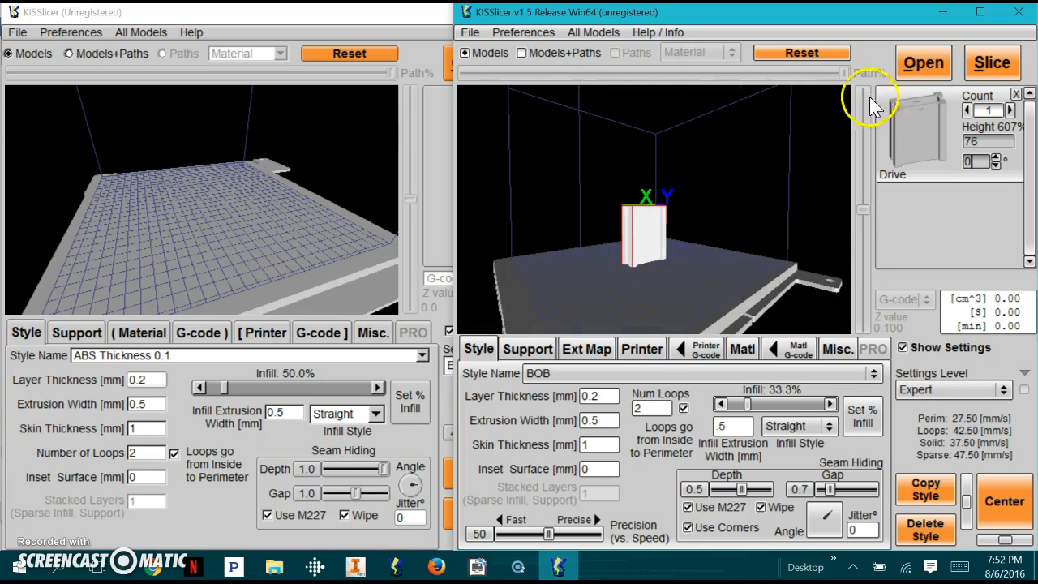
click(1008, 71)
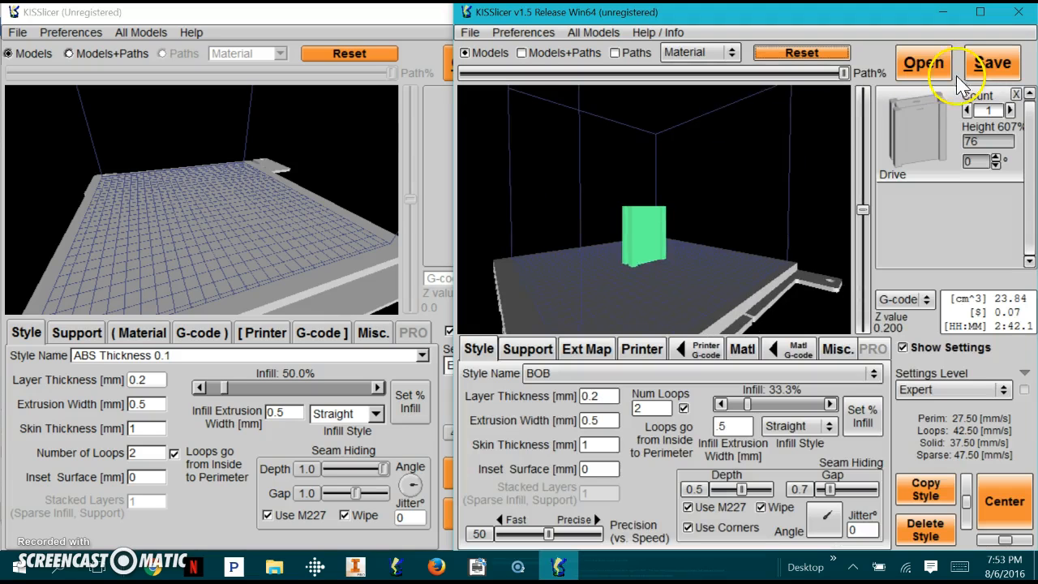
drag(693, 182, 637, 185)
scroll(636, 184, up, 5)
drag(719, 184, 676, 242)
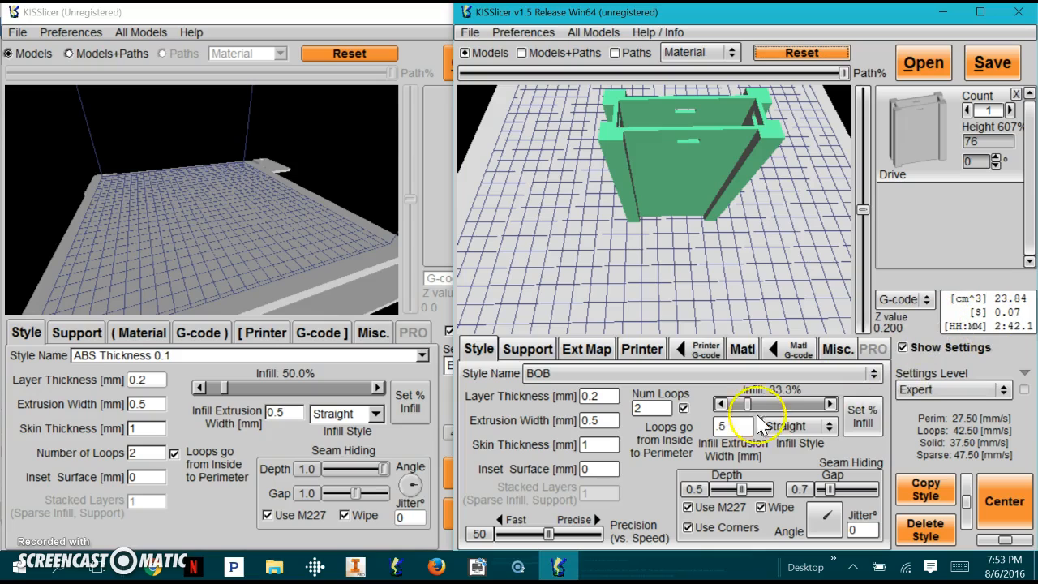
Step: Set the BOB style's infill density to 20% and its layer thickness to 0.5 mm
drag(750, 409, 764, 406)
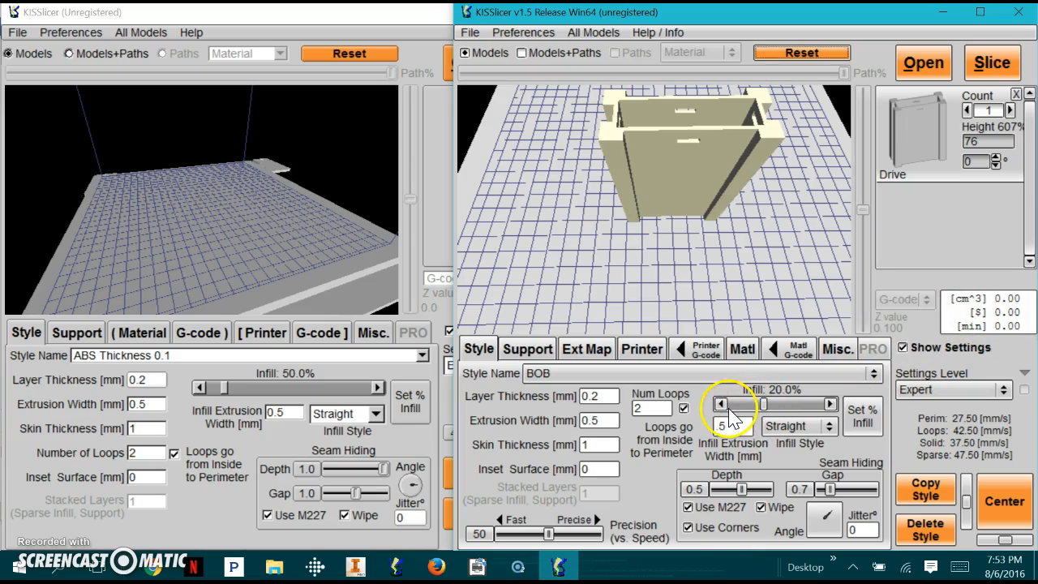
click(599, 396)
key(BackSpace)
text(5)
click(610, 420)
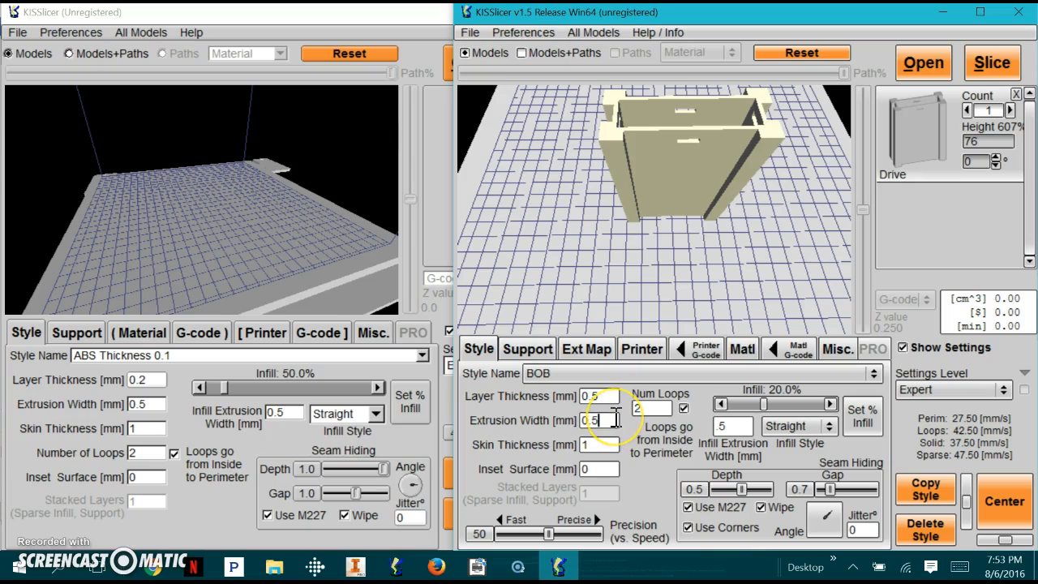
Step: Slice the Drive model with the BOB style at 0.6 mm extrusion width and 0.5 mm infill extrusion width
key(BackSpace)
text(6)
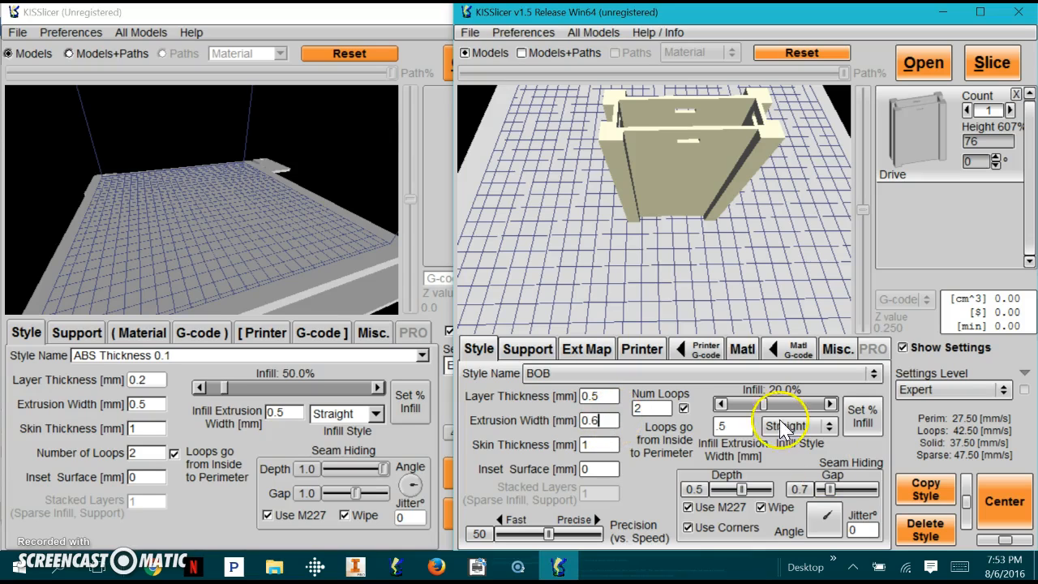
drag(744, 427, 723, 427)
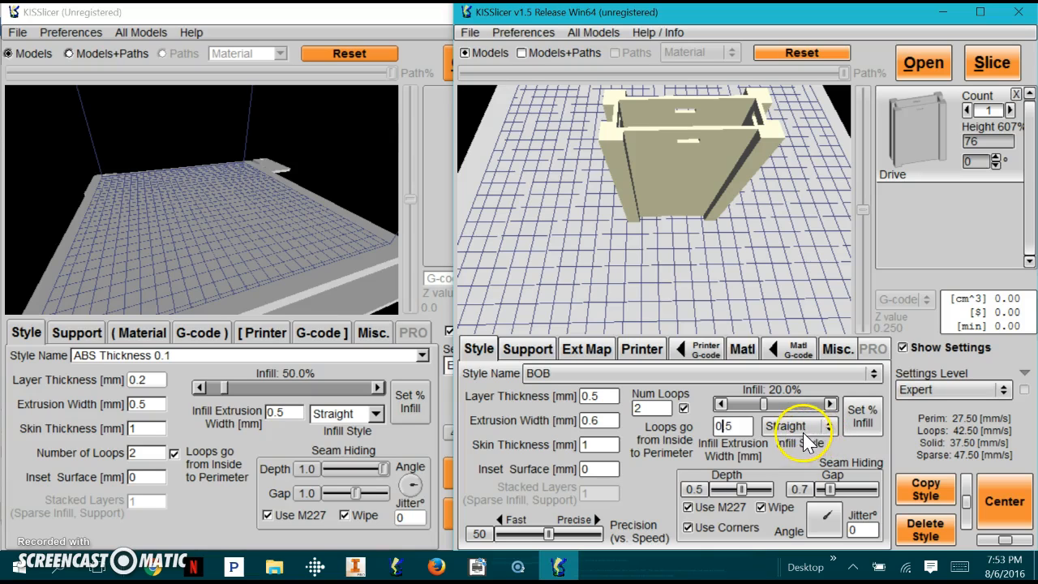
click(1002, 68)
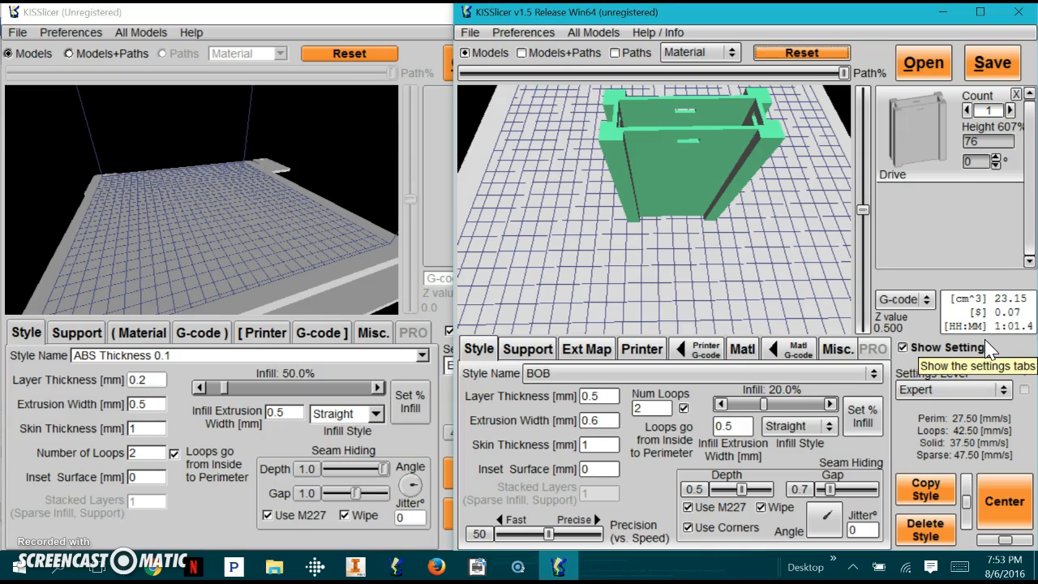
Step: Switch the style profile to PLA Thickness 0.1 and review its layer thickness and infill settings
click(594, 374)
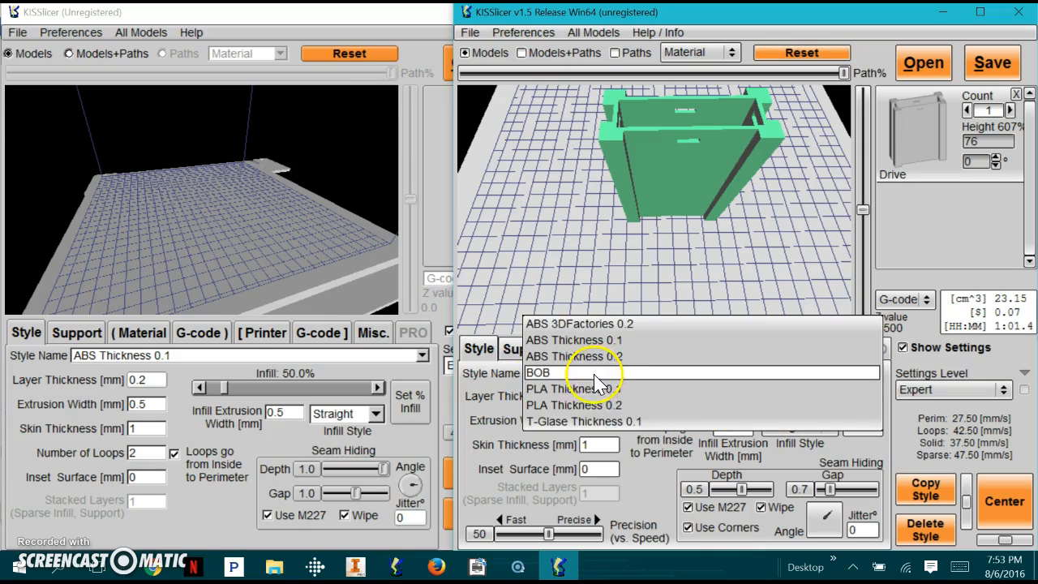
click(601, 389)
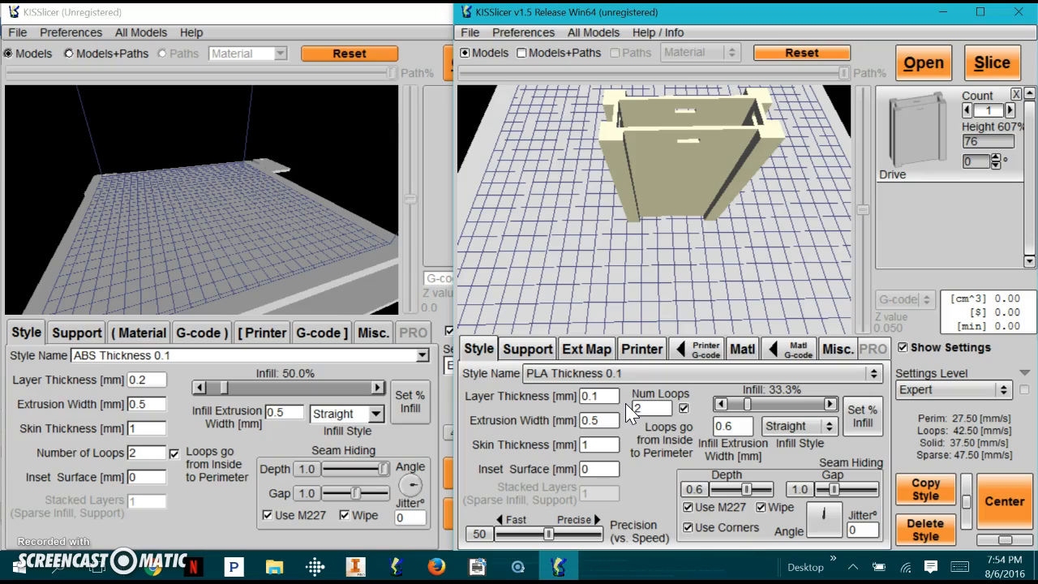
click(667, 377)
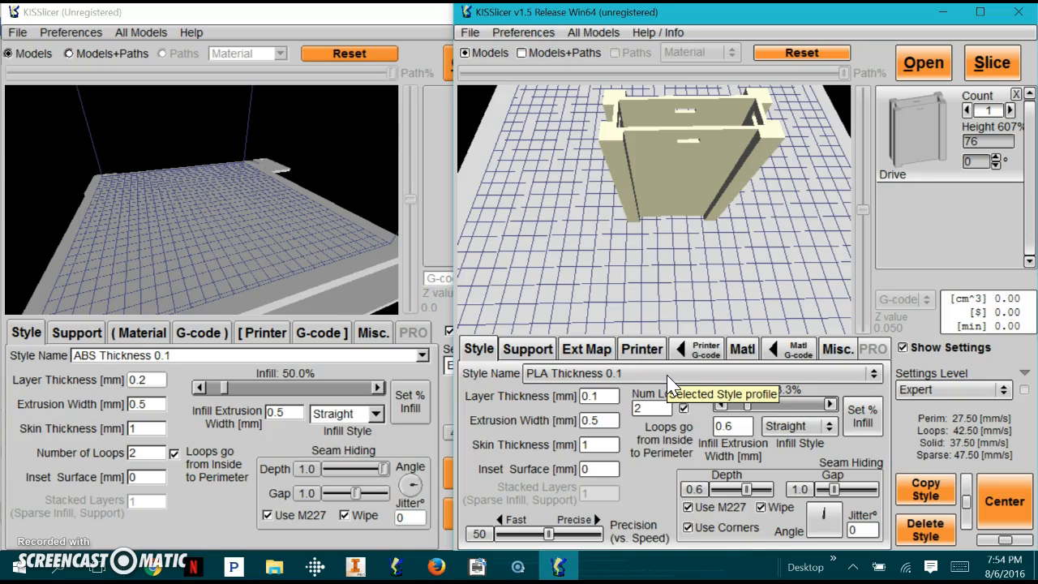
click(610, 396)
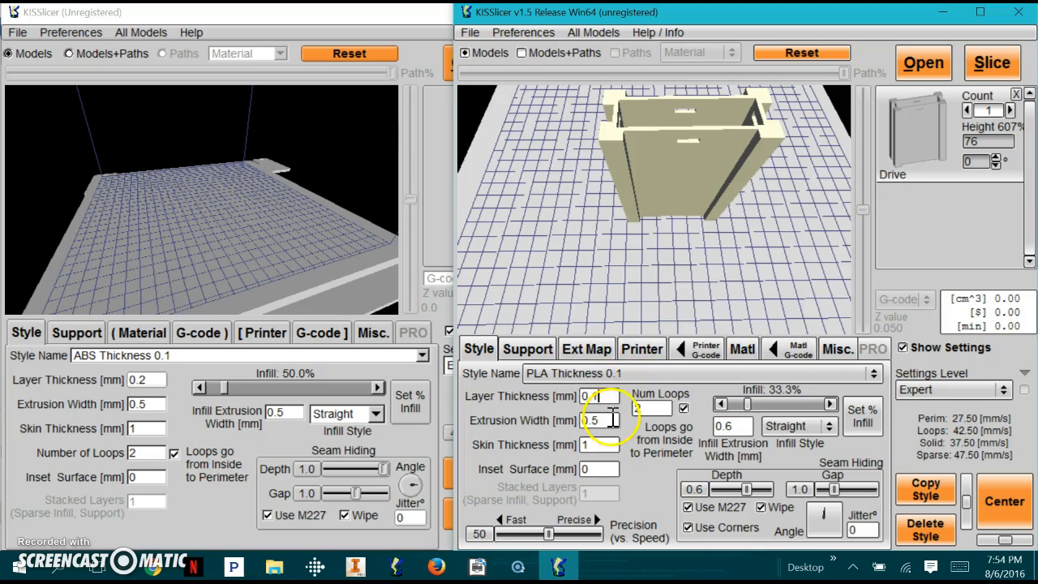
click(750, 427)
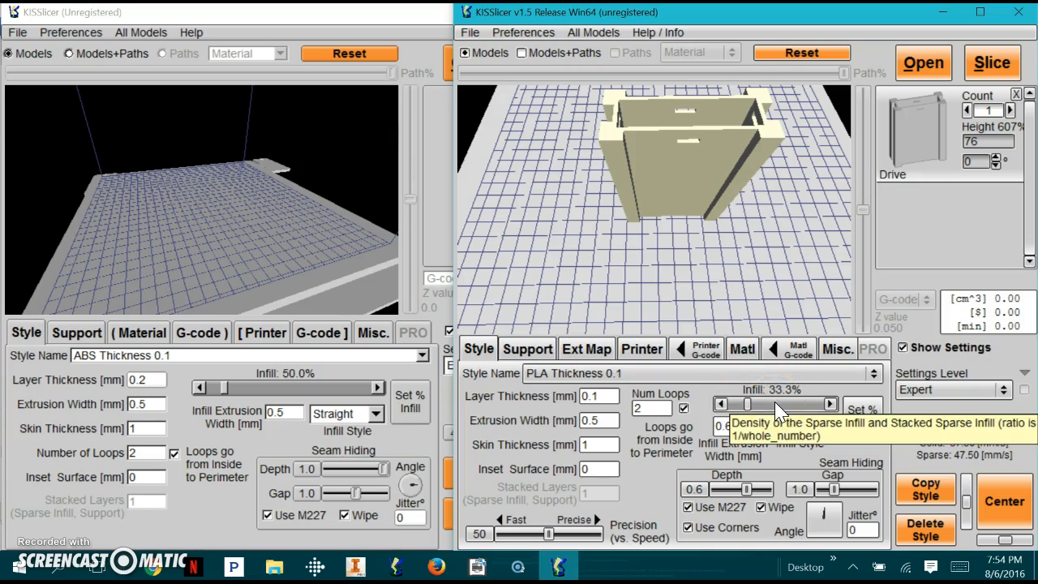
click(749, 408)
Step: Set the default object extruder in the extruder mapping to Ext 2
click(586, 348)
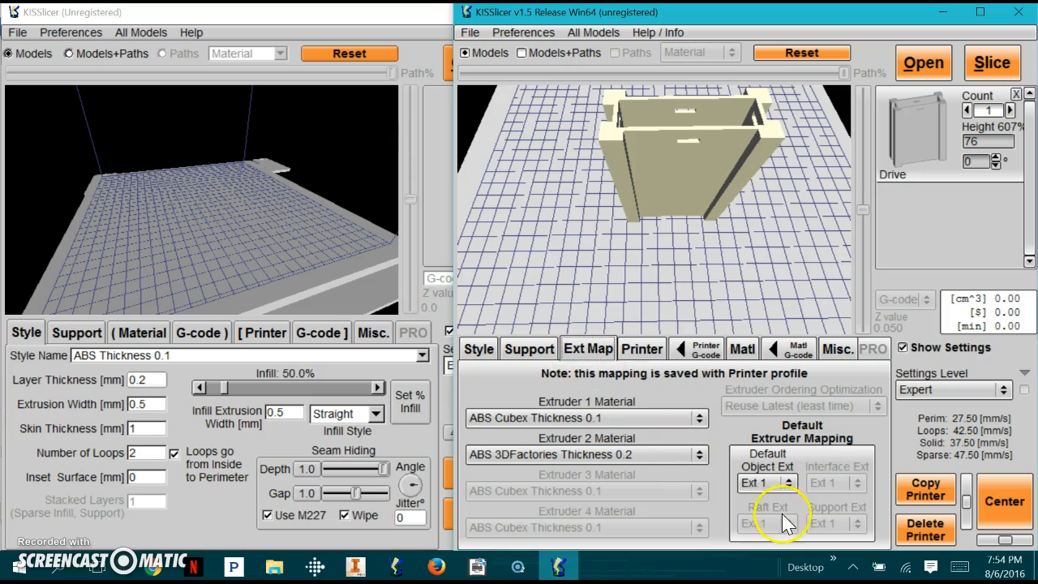
click(777, 483)
click(593, 356)
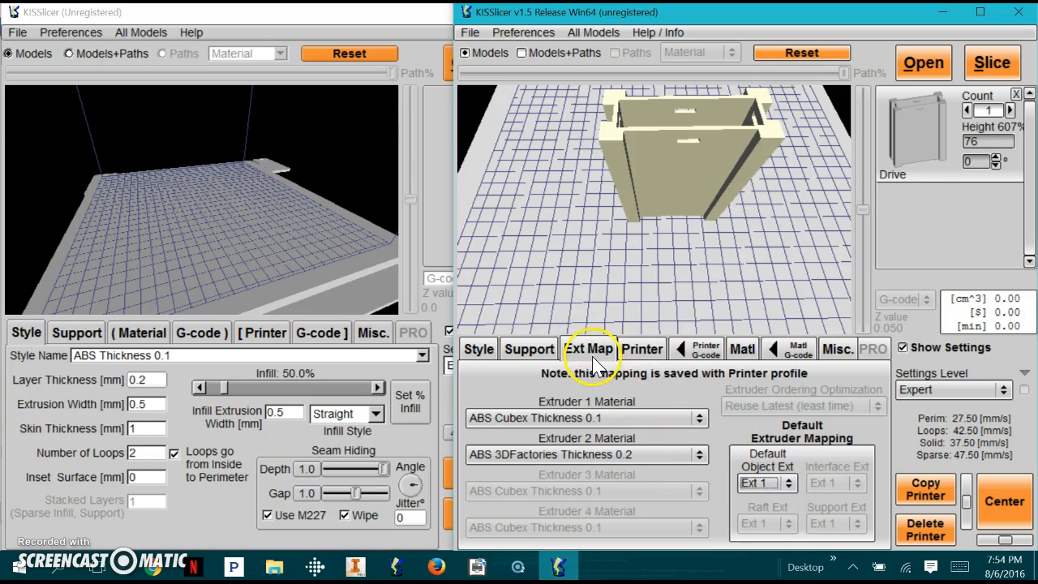
click(752, 484)
click(752, 496)
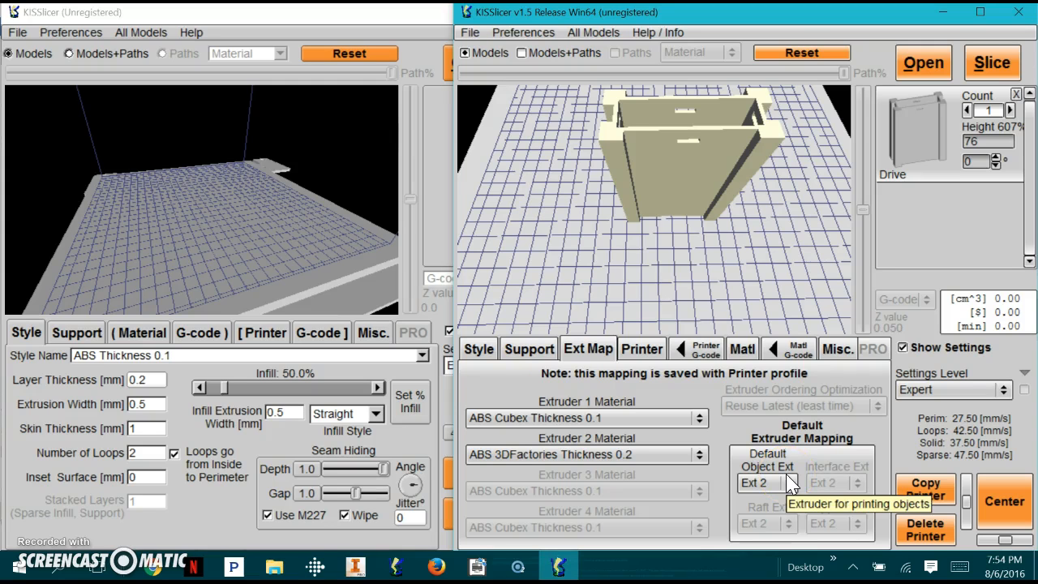
Step: Maximize the slicer window and view the Drive model on the print bed from another angle with the style settings shown
click(979, 11)
scroll(616, 235, up, 1)
scroll(597, 238, down, 2)
drag(553, 264, 419, 173)
drag(406, 275, 430, 188)
drag(494, 170, 533, 159)
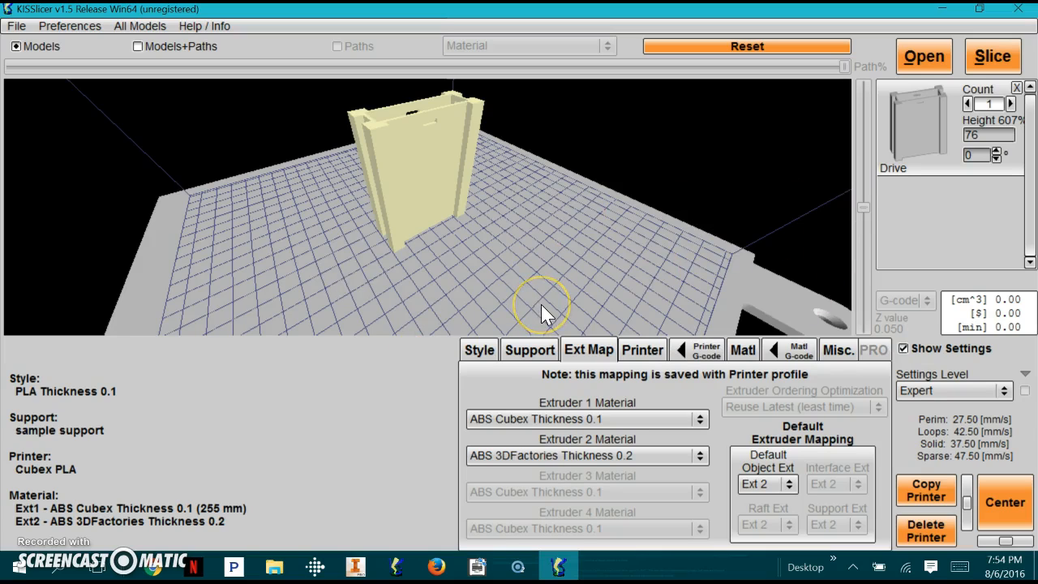
click(477, 350)
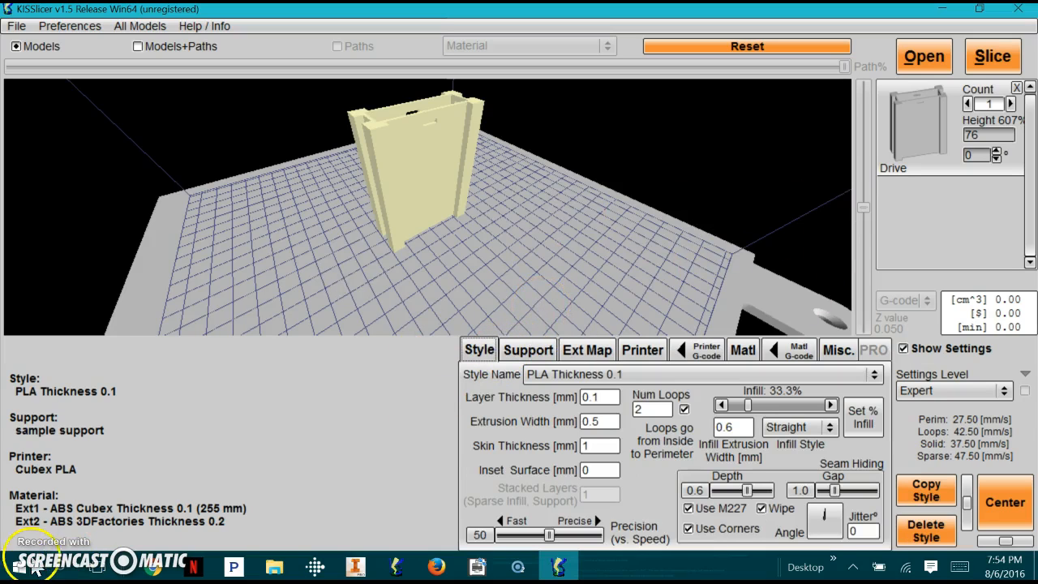